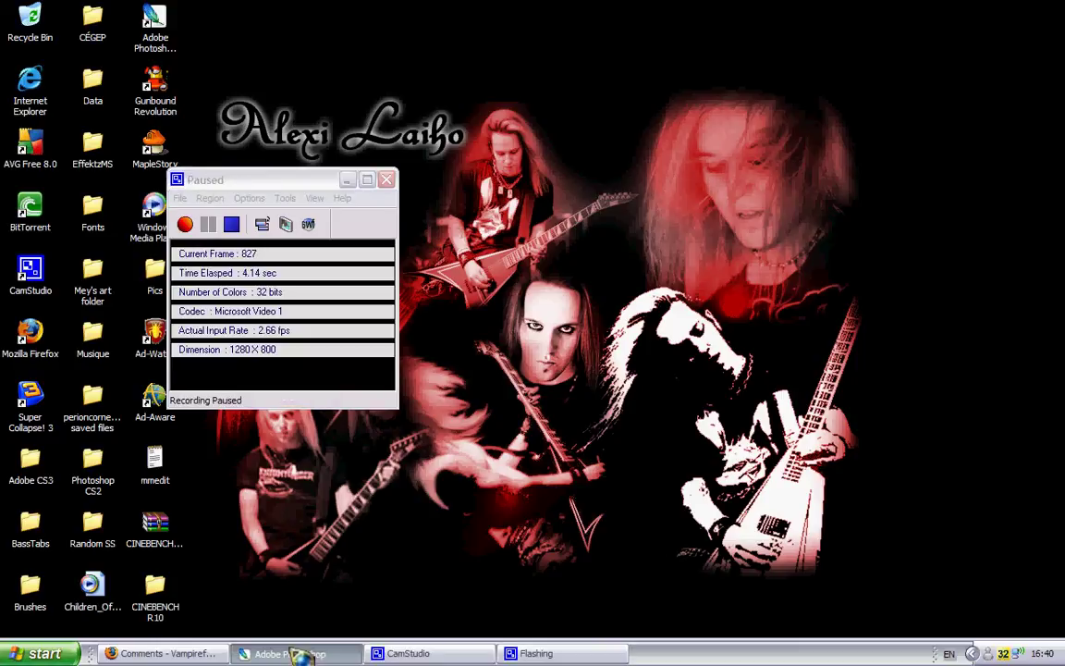
Step: Bring Photoshop forward, create a new document with width 20, then close the tiny pixel-sized result
{"action": "left_click", "coordinate": [286, 654]}
{"action": "key", "text": "ctrl+n"}
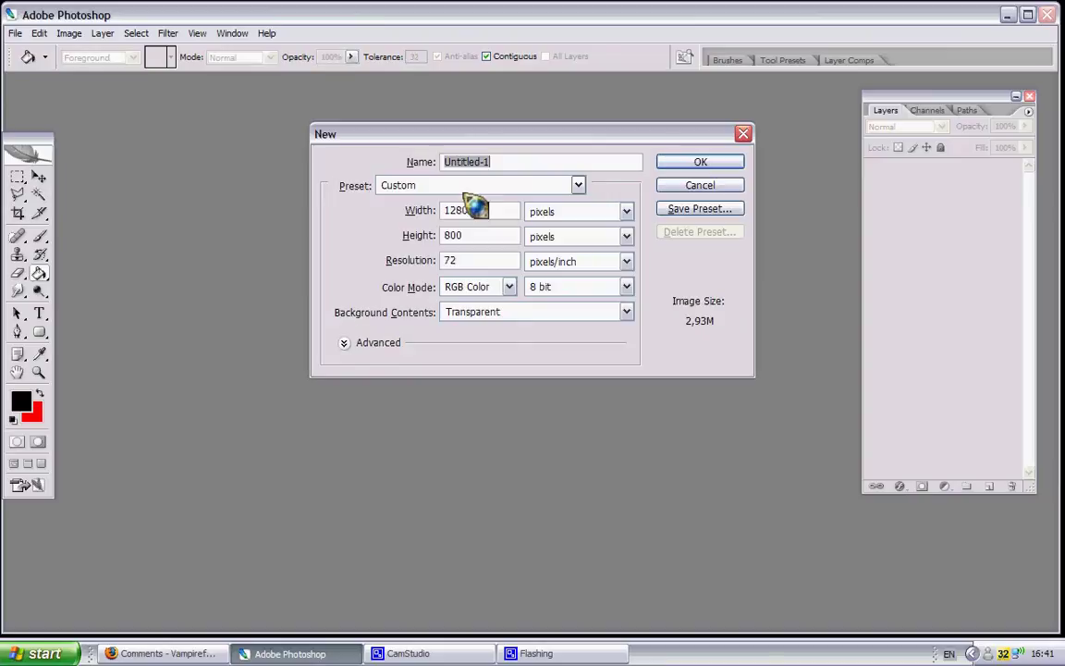
{"action": "double_click", "coordinate": [471, 209]}
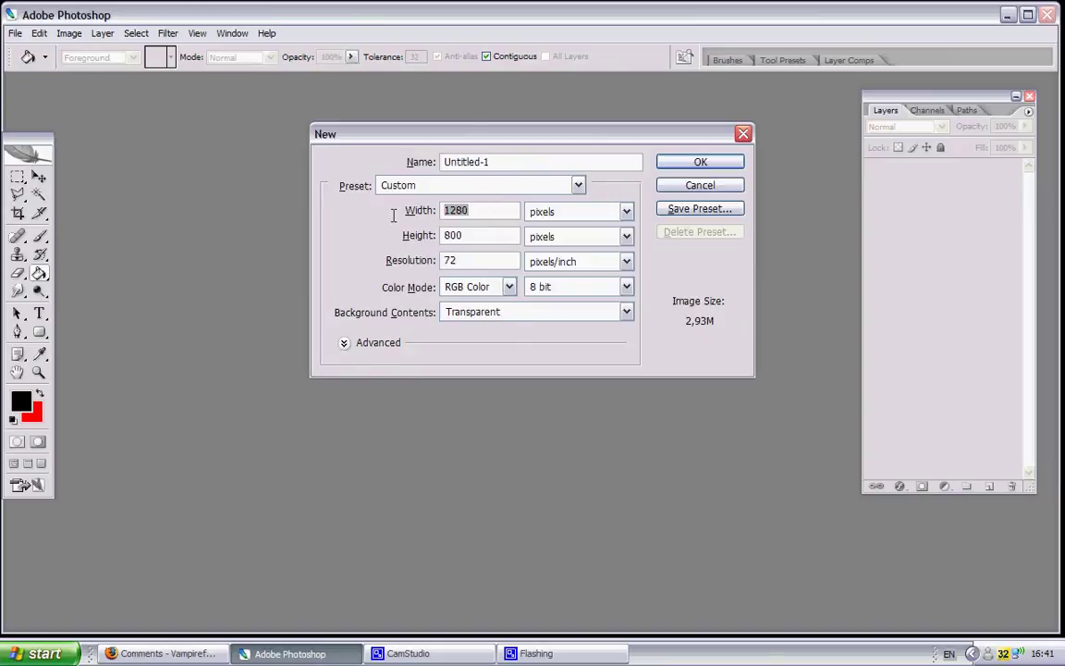
{"action": "type", "text": "20"}
{"action": "key", "text": "Tab"}
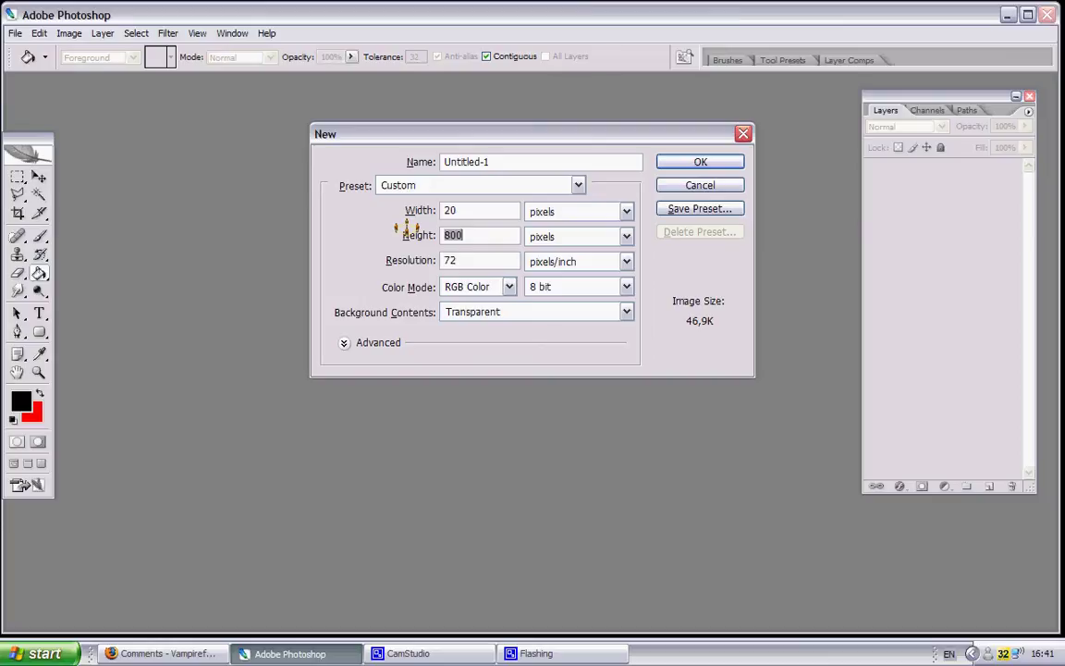
{"action": "key", "text": "Return"}
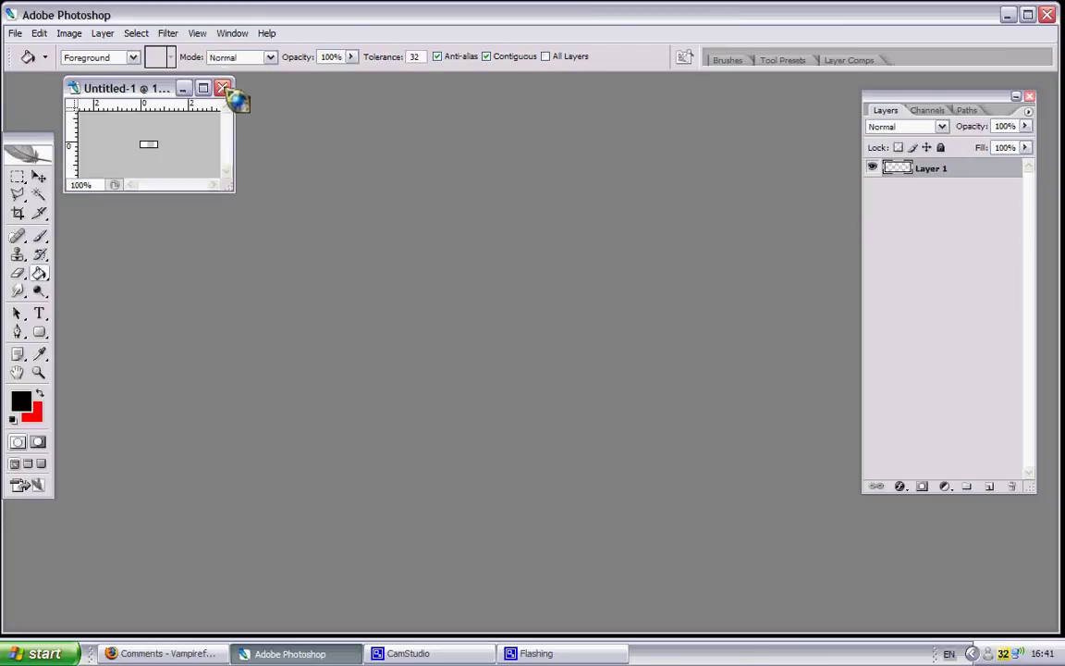
{"action": "left_click", "coordinate": [224, 88]}
Step: Create a new 20 × 7 cm transparent document and enlarge its window around the canvas
{"action": "key", "text": "ctrl+n"}
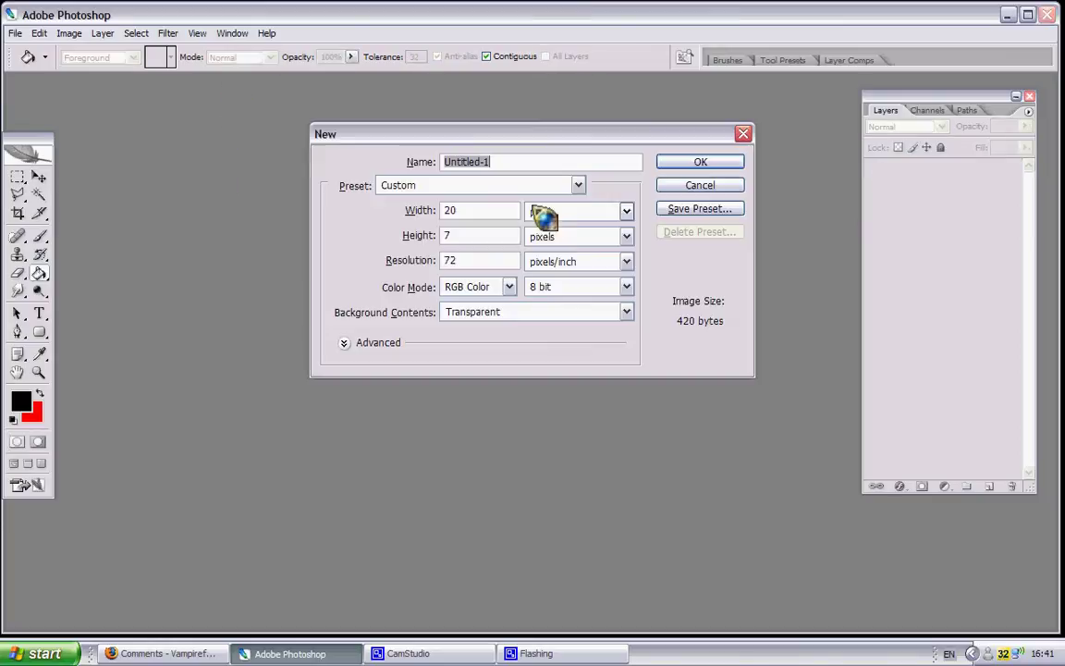
{"action": "left_click", "coordinate": [563, 212]}
{"action": "left_click", "coordinate": [555, 256]}
{"action": "left_click_drag", "start_coordinate": [469, 209], "coordinate": [338, 213]}
{"action": "type", "text": "20"}
{"action": "key", "text": "Tab"}
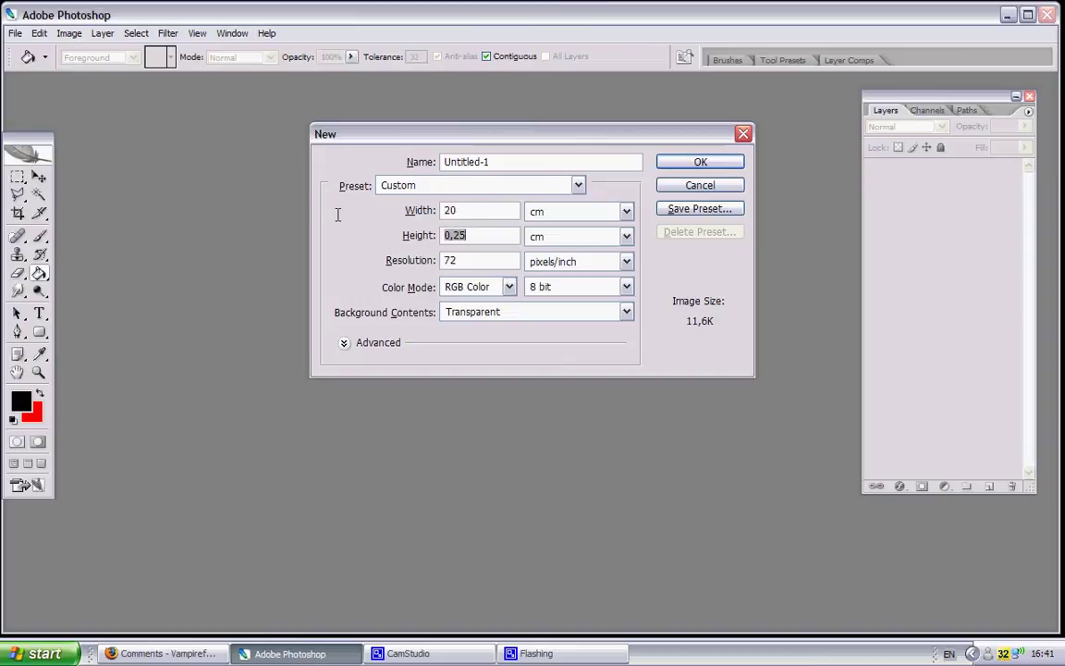
{"action": "type", "text": "7"}
{"action": "key", "text": "Return"}
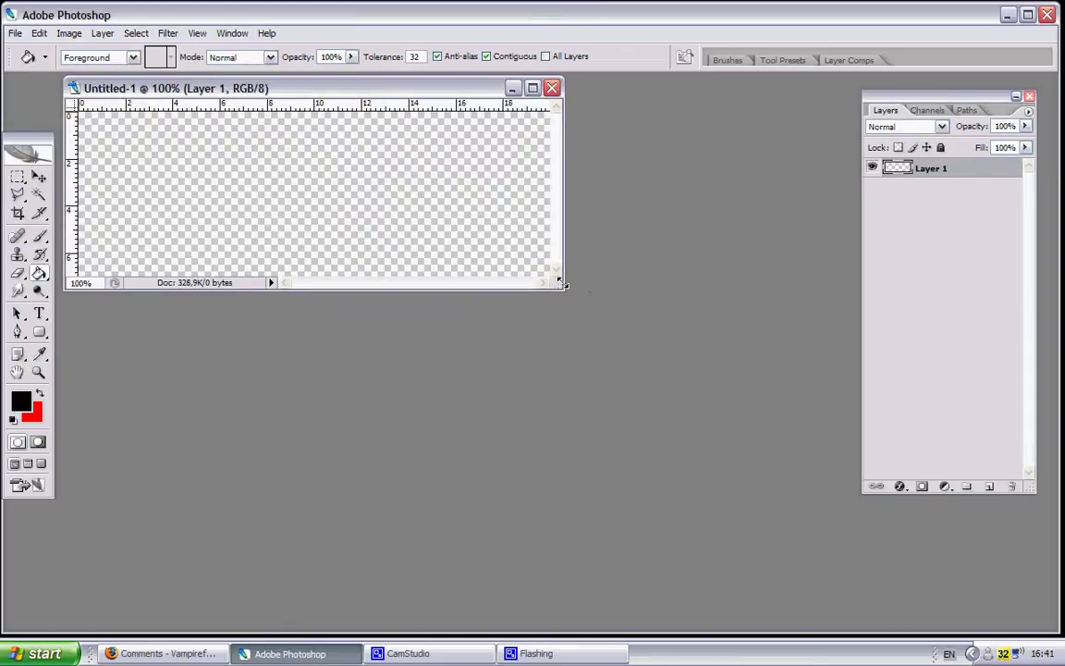
{"action": "left_click_drag", "start_coordinate": [561, 282], "coordinate": [774, 430]}
Step: Add a text line near the canvas's left reading 'VF ROCKS'
{"action": "left_click", "coordinate": [40, 313]}
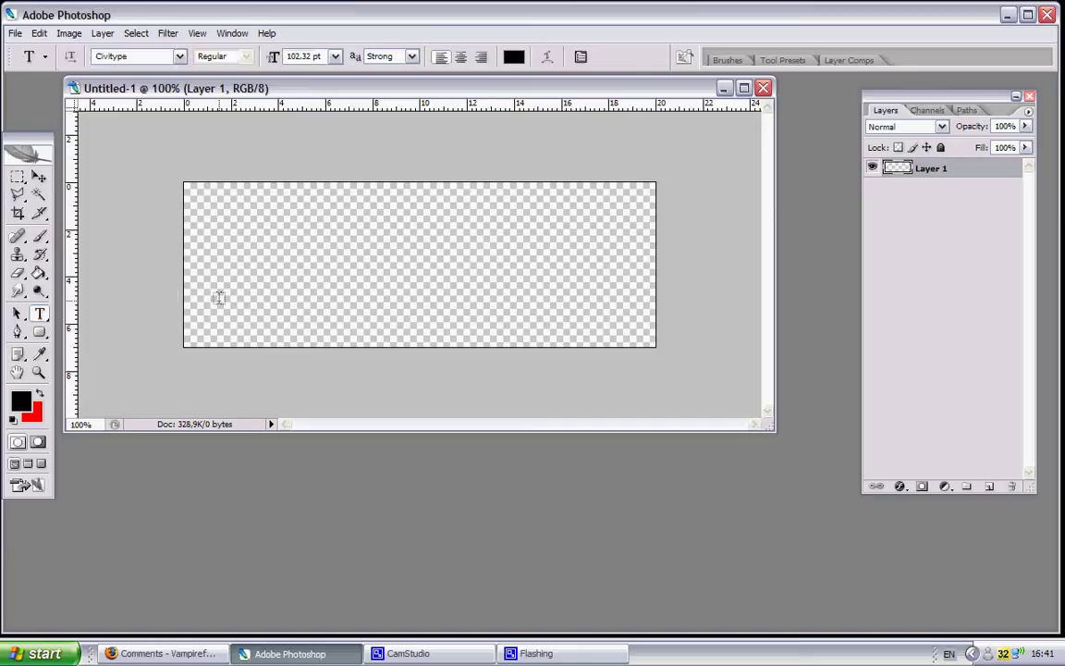
{"action": "left_click", "coordinate": [219, 297]}
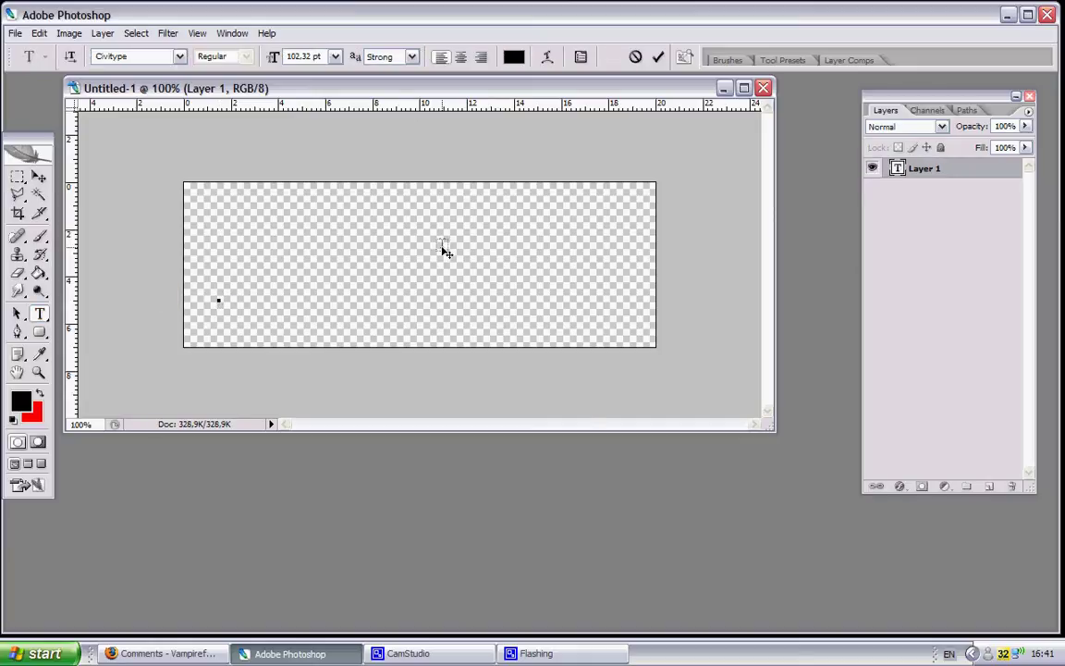
{"action": "type", "text": "Vf"}
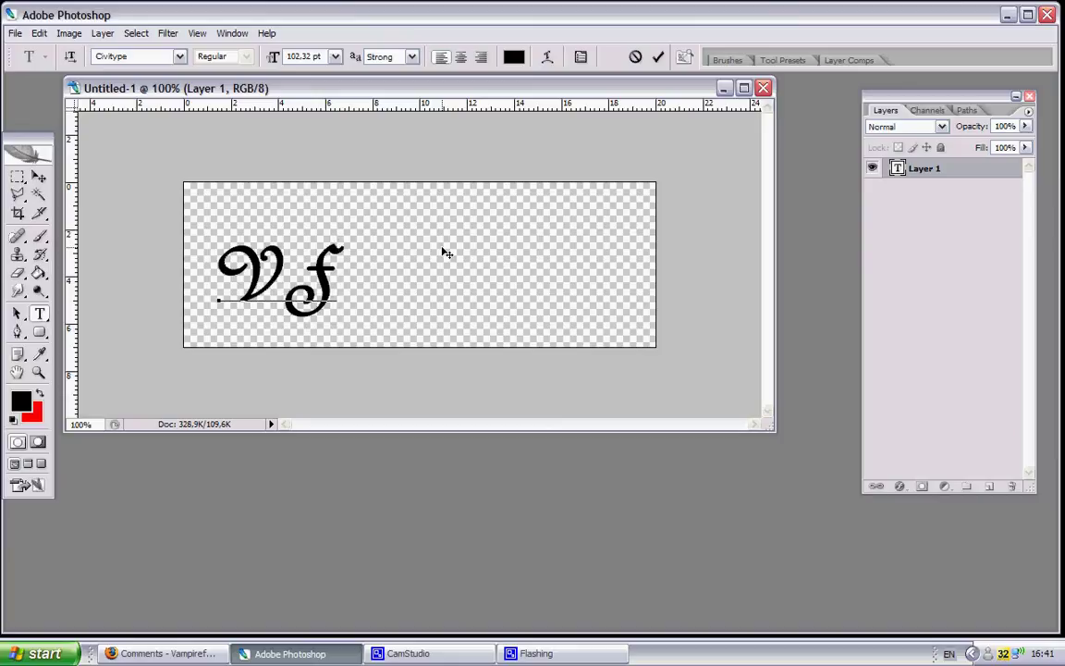
{"action": "type", "text": " rocks"}
{"action": "key", "text": "shift+Left"}
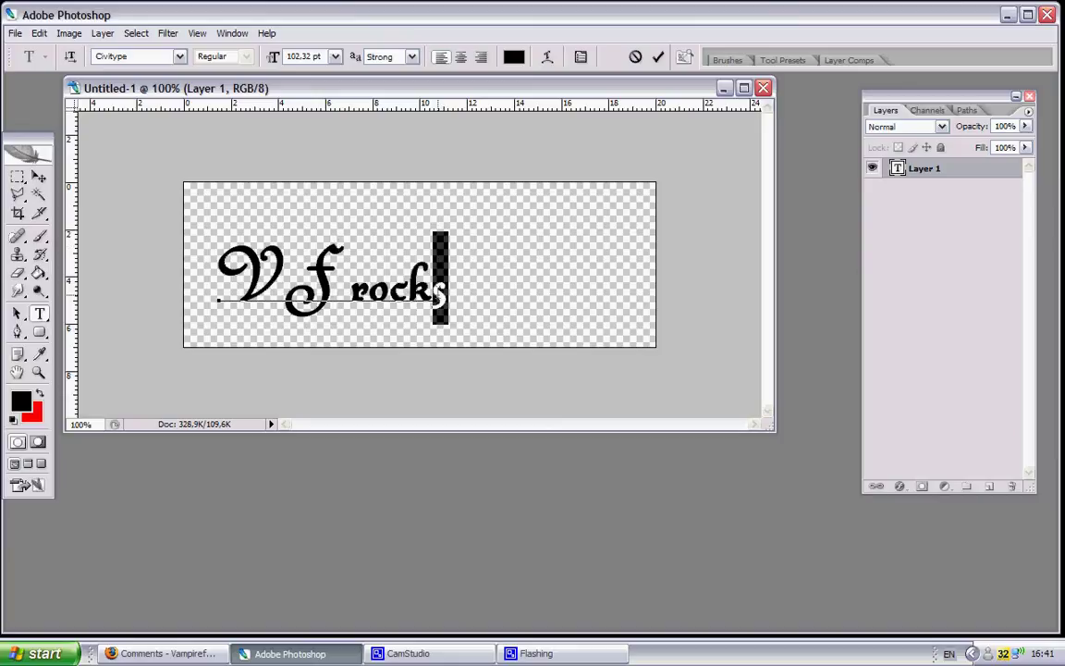
{"action": "key", "text": "shift+Left"}
{"action": "key", "text": "shift+Left"}
{"action": "key", "text": "shift+Left"}
{"action": "type", "text": "ROC"}
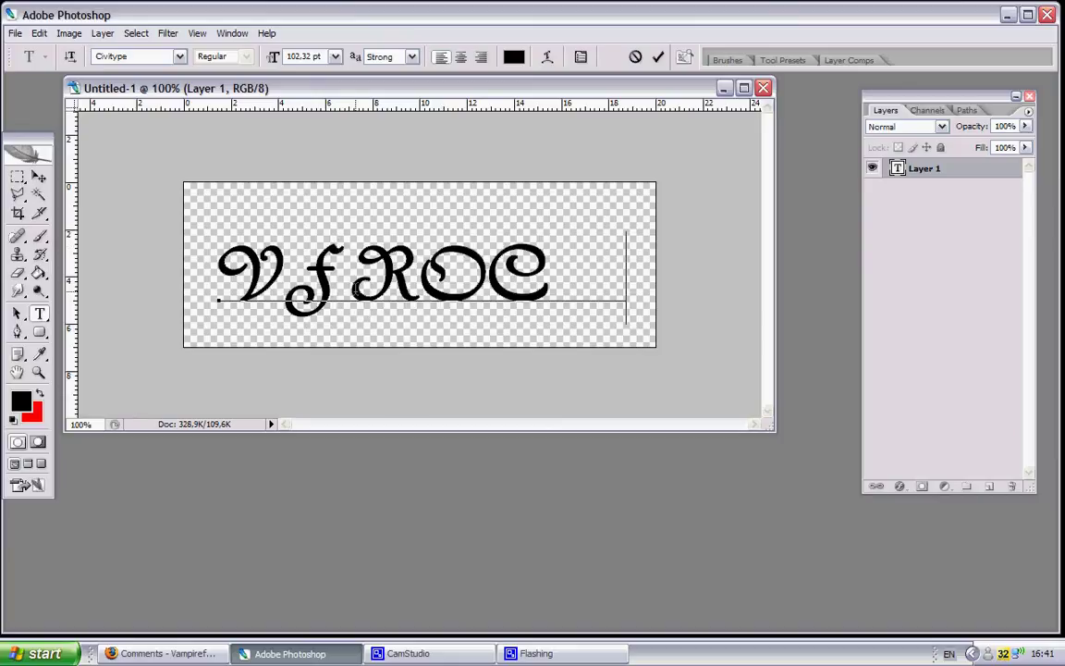
{"action": "type", "text": "KS"}
Step: Set the text to Comic Sans MS, enlarge it slightly, and shift it left to fit the canvas
{"action": "mouse_move", "coordinate": [211, 264]}
{"action": "left_mouse_down"}
{"action": "mouse_move", "coordinate": [620, 294]}
{"action": "mouse_move", "coordinate": [784, 340]}
{"action": "left_mouse_up"}
{"action": "left_click", "coordinate": [148, 60]}
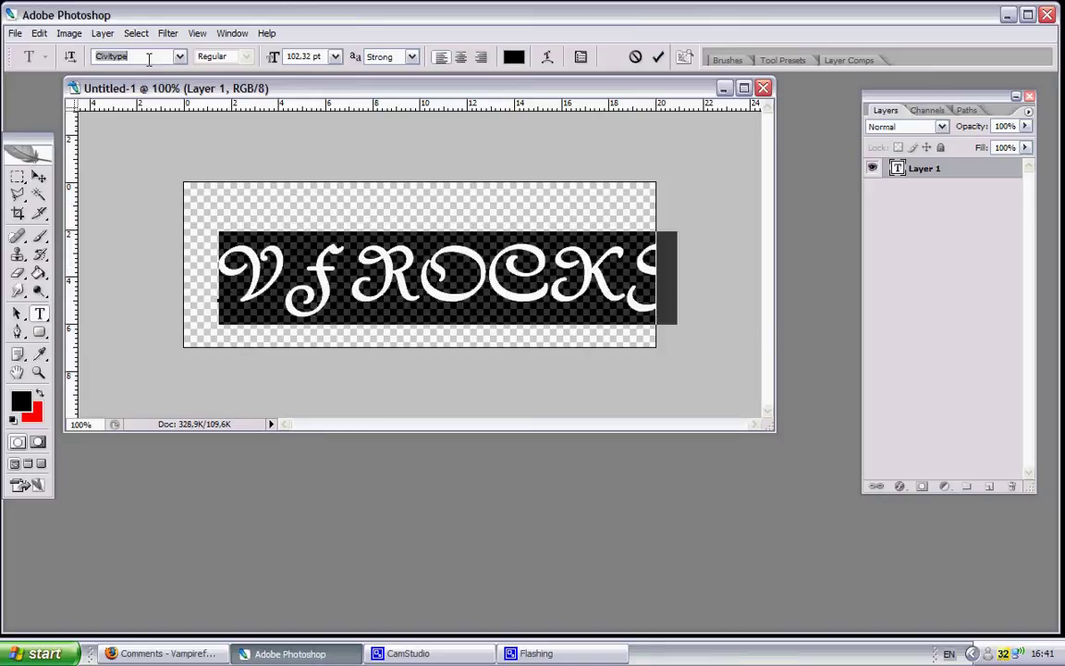
{"action": "type", "text": "Comic Sans MS"}
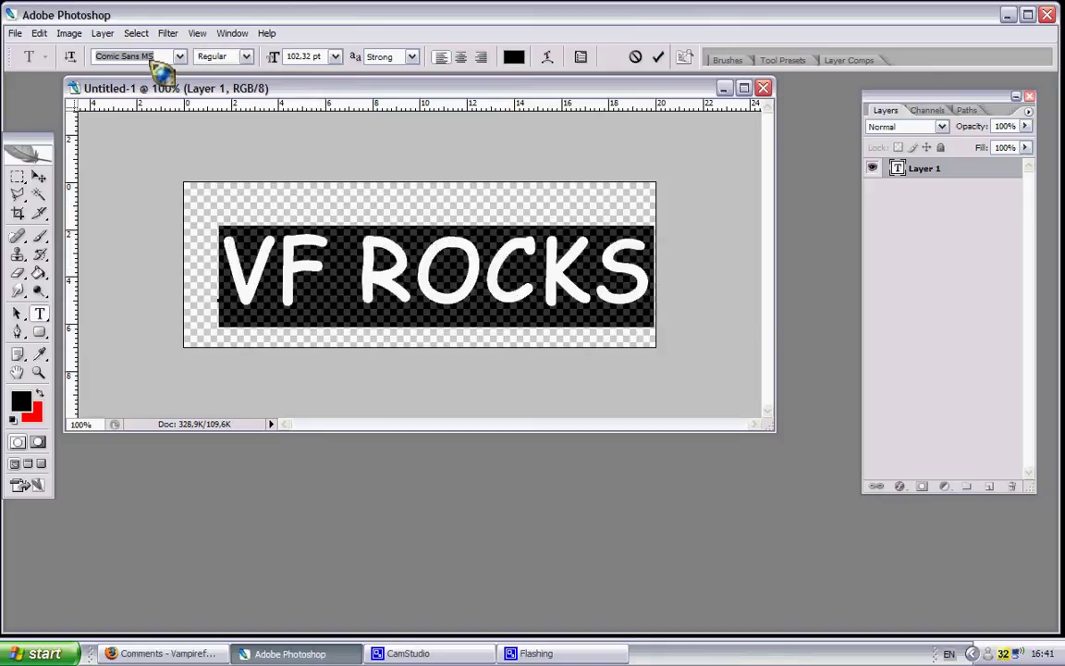
{"action": "left_click", "coordinate": [313, 56]}
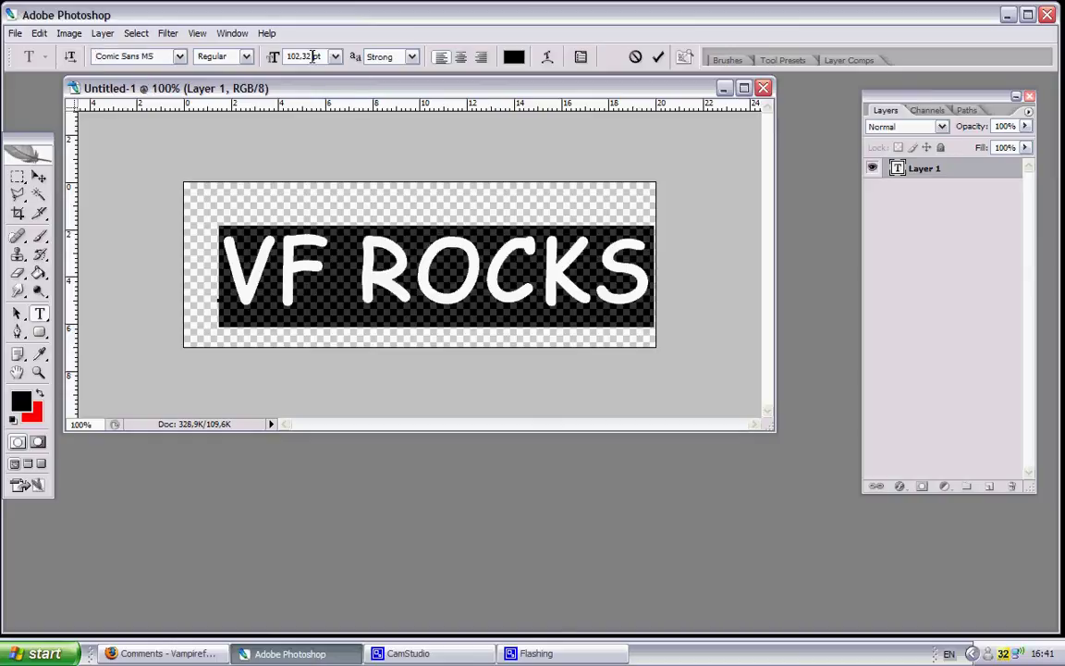
{"action": "key", "text": "Up"}
{"action": "key", "text": "Up"}
{"action": "key", "text": "Up"}
{"action": "key", "text": "Up"}
{"action": "key", "text": "Up"}
{"action": "key", "text": "Up"}
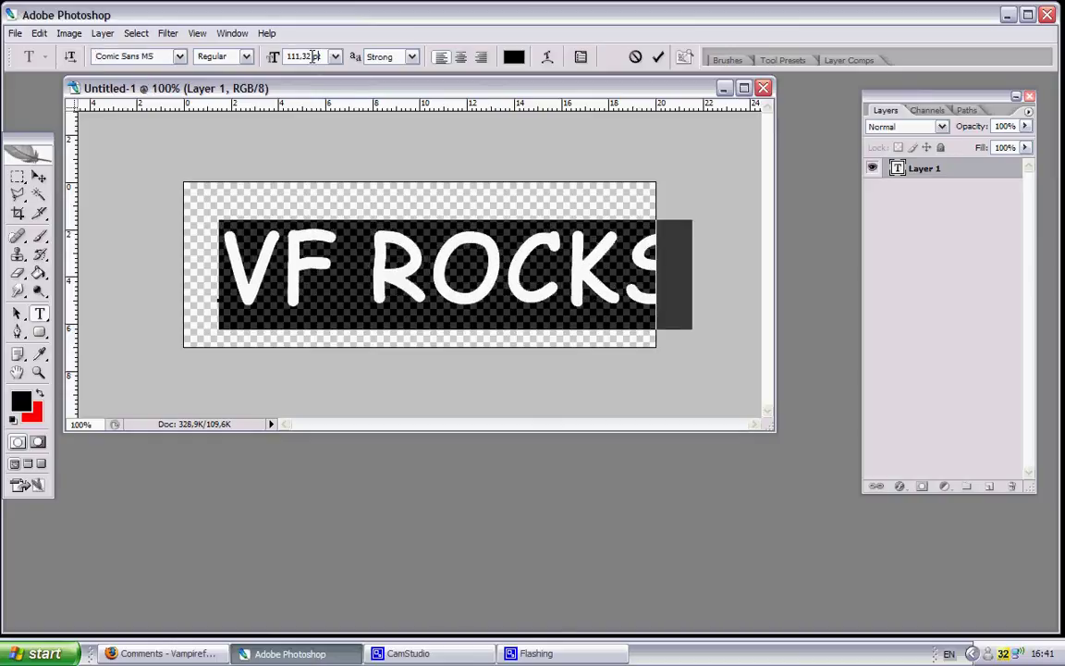
{"action": "left_click", "coordinate": [39, 176]}
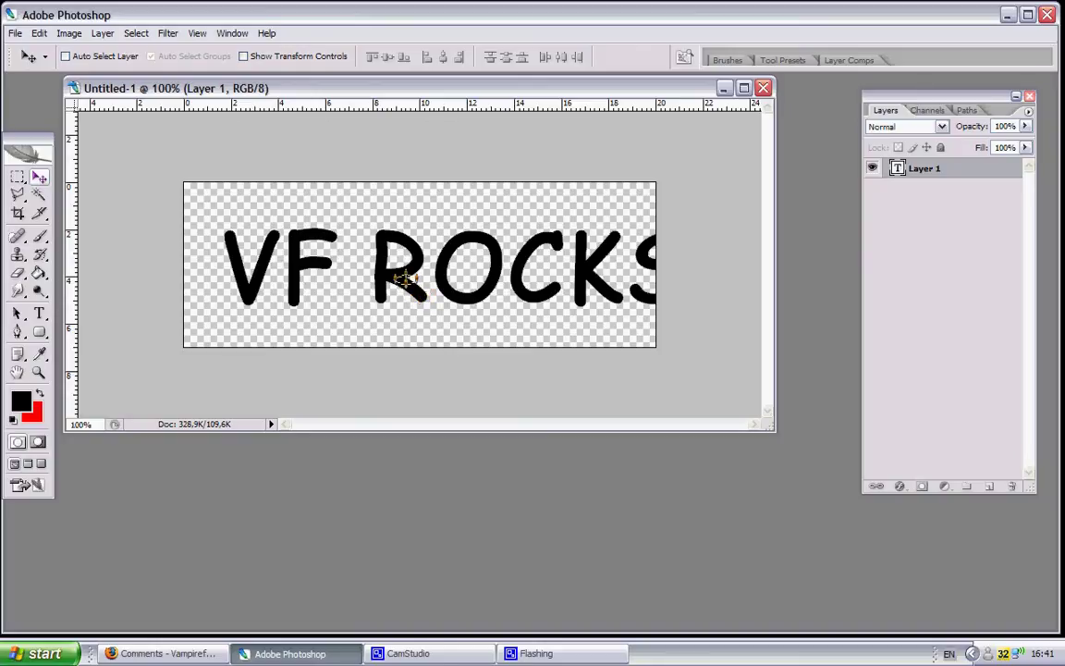
{"action": "mouse_move", "coordinate": [396, 270]}
{"action": "left_mouse_down"}
{"action": "mouse_move", "coordinate": [354, 271]}
{"action": "mouse_move", "coordinate": [366, 271]}
{"action": "left_mouse_up"}
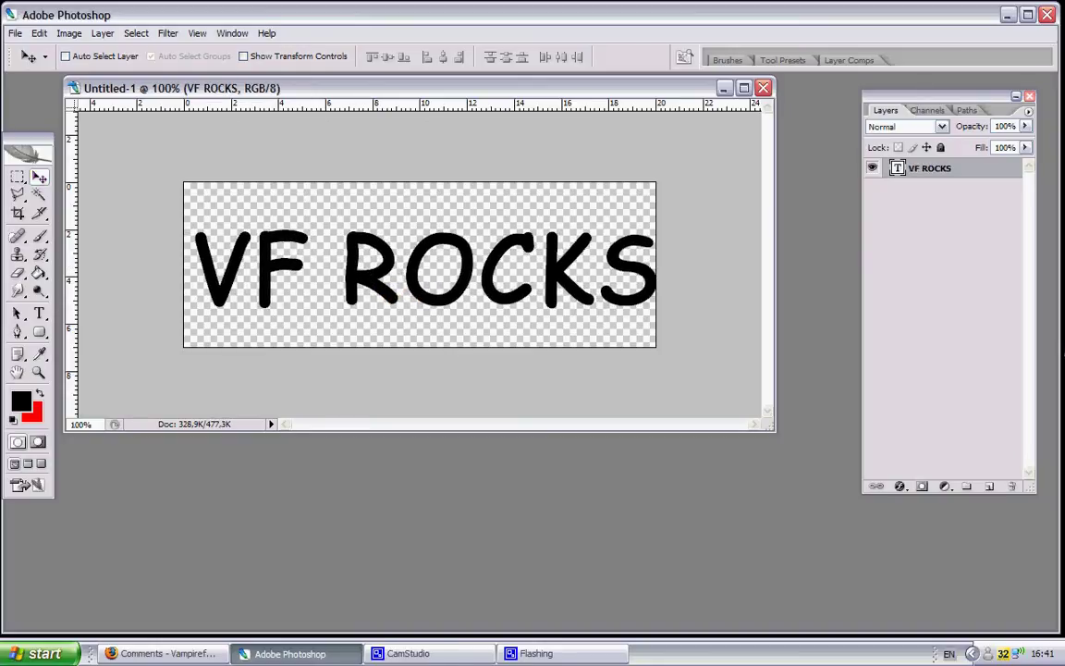
Step: On a new layer, paint red strokes across the canvas with the 46 px leaf brush
{"action": "left_click", "coordinate": [989, 488]}
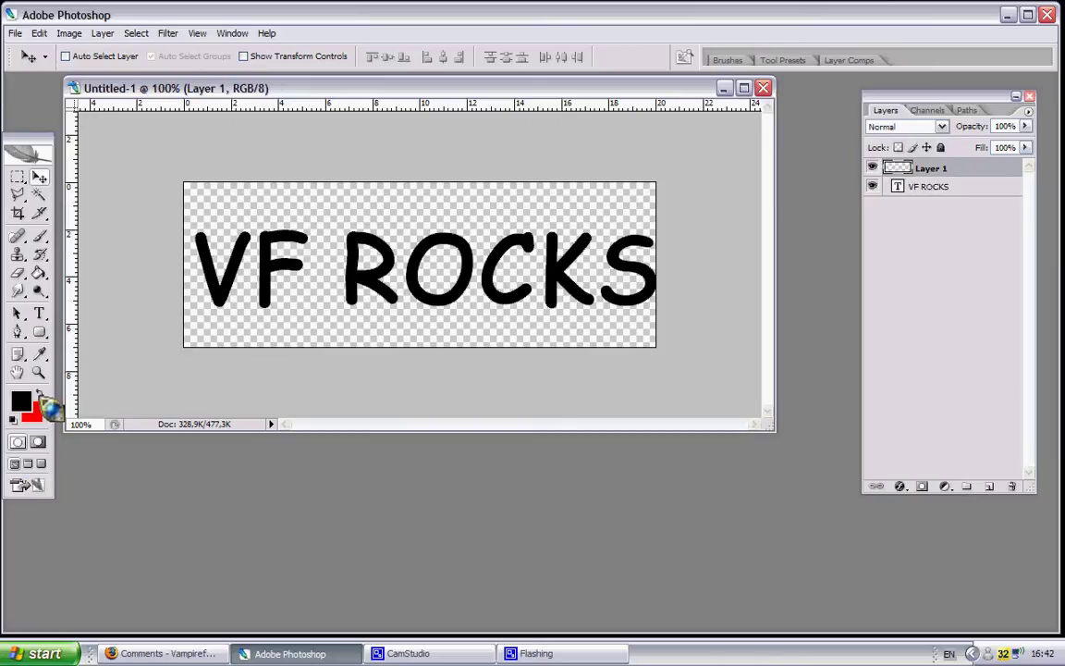
{"action": "key", "text": "x"}
{"action": "left_click", "coordinate": [39, 236]}
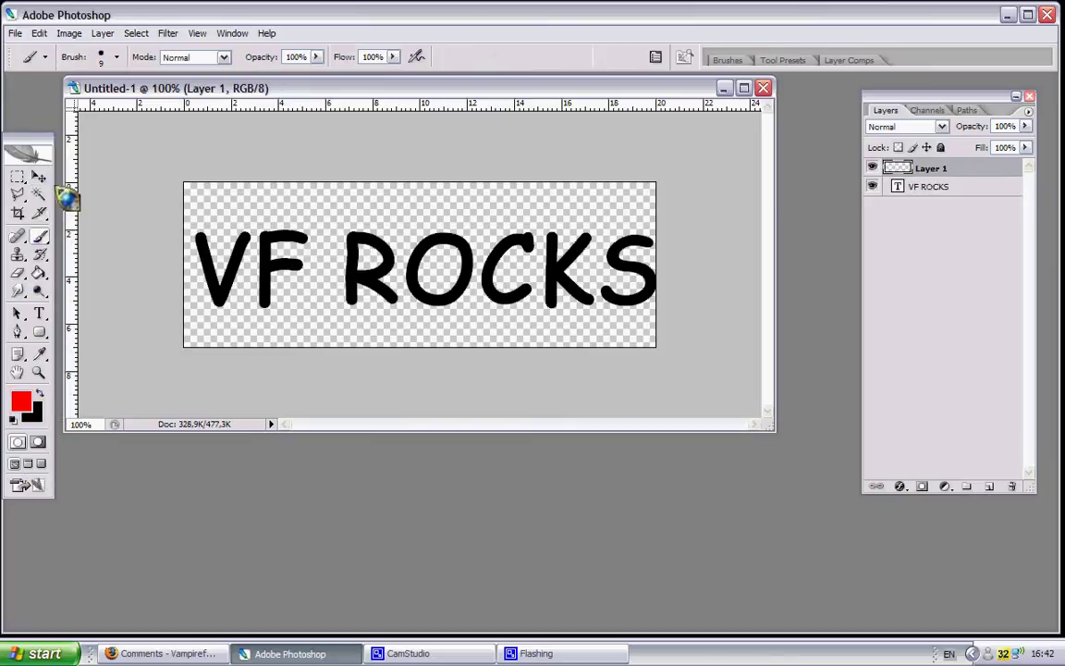
{"action": "left_click", "coordinate": [118, 58]}
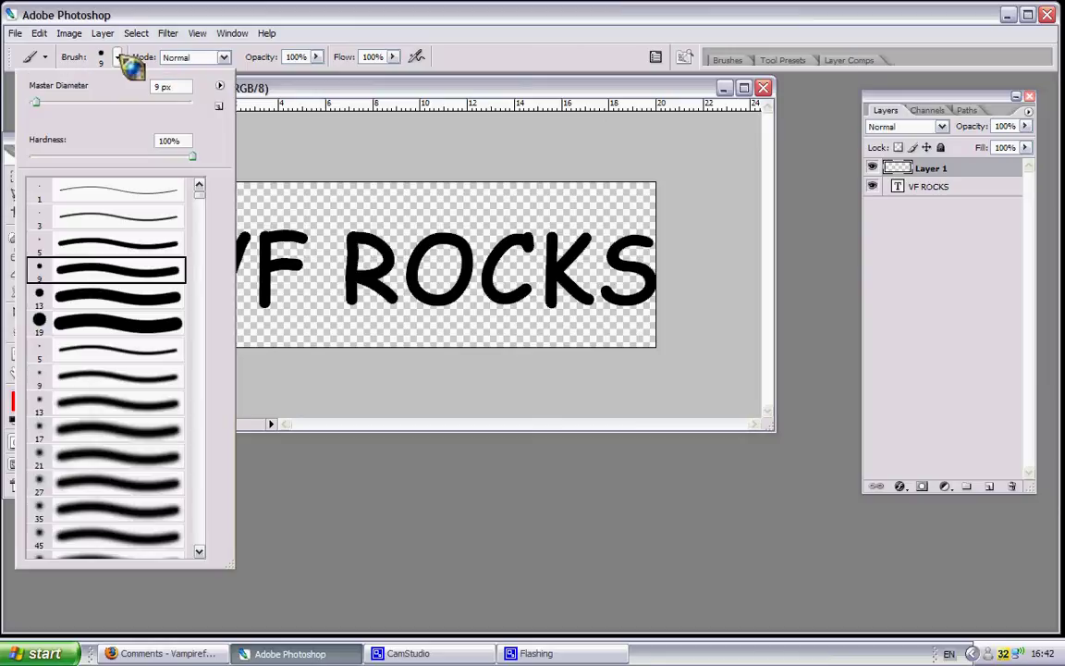
{"action": "scroll", "coordinate": [199, 208], "scroll_direction": "down", "scroll_amount": 5}
{"action": "scroll", "coordinate": [211, 287], "scroll_direction": "down", "scroll_amount": 3}
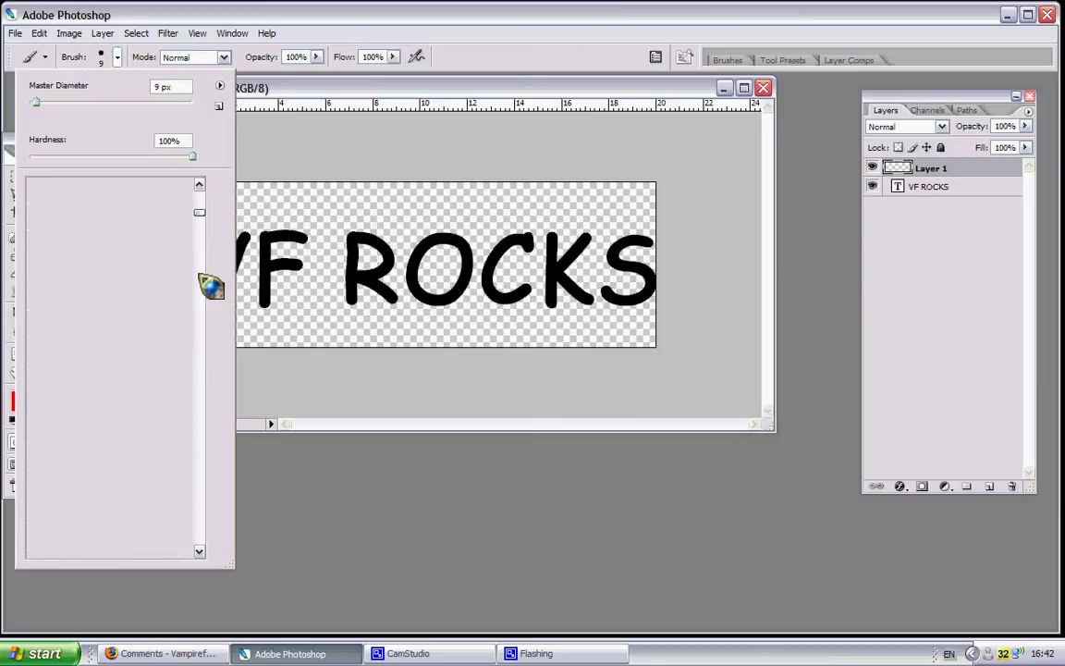
{"action": "scroll", "coordinate": [211, 296], "scroll_direction": "down", "scroll_amount": 5}
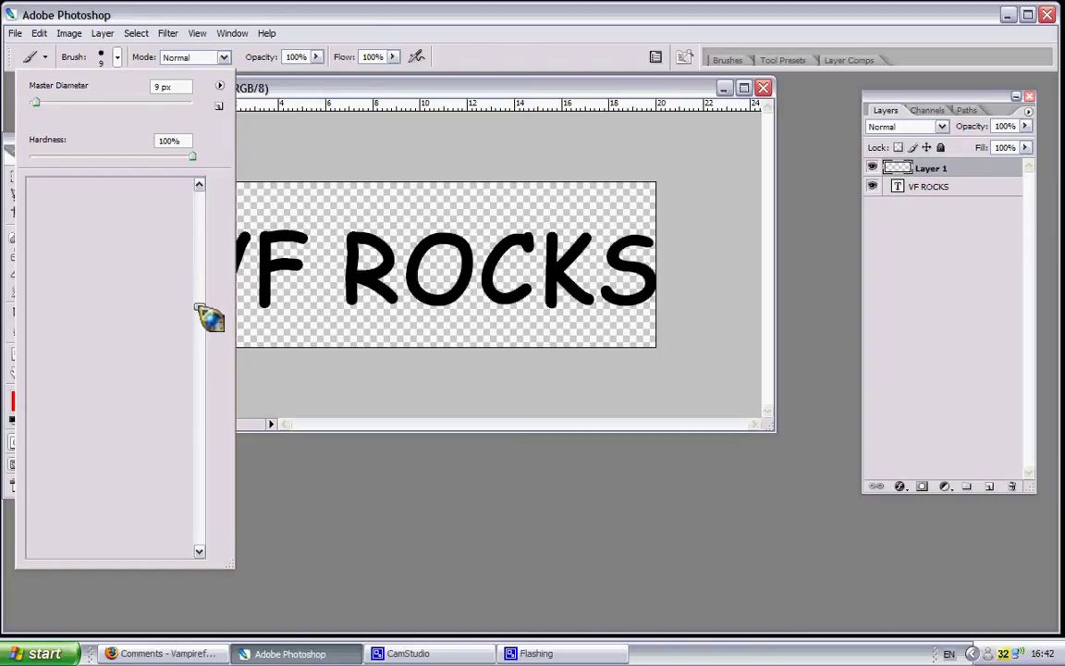
{"action": "left_click", "coordinate": [111, 317]}
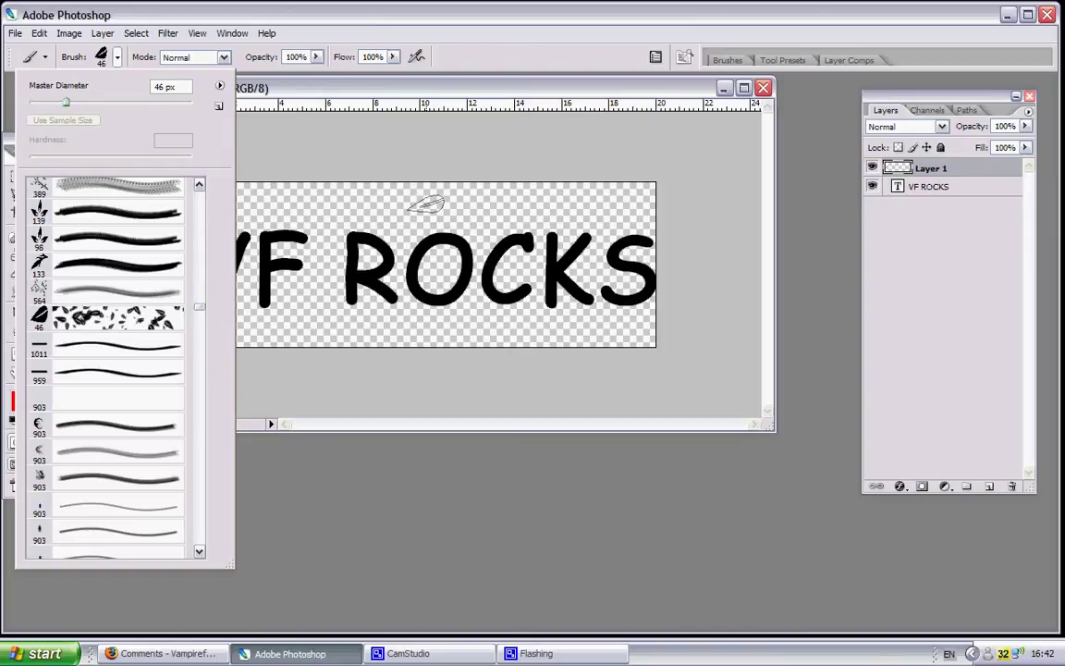
{"action": "mouse_move", "coordinate": [251, 280]}
{"action": "left_mouse_down"}
{"action": "mouse_move", "coordinate": [633, 312]}
{"action": "mouse_move", "coordinate": [226, 134]}
{"action": "left_mouse_up"}
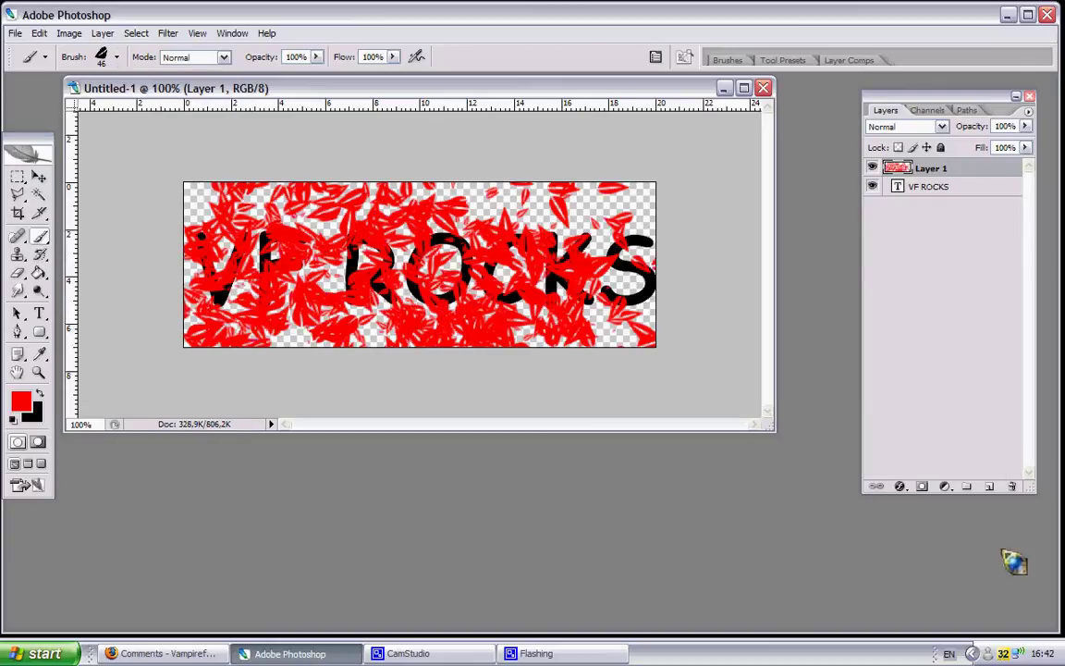
Step: Add Layer 2, fill it with black and apply a clouds filter
{"action": "left_click", "coordinate": [989, 487]}
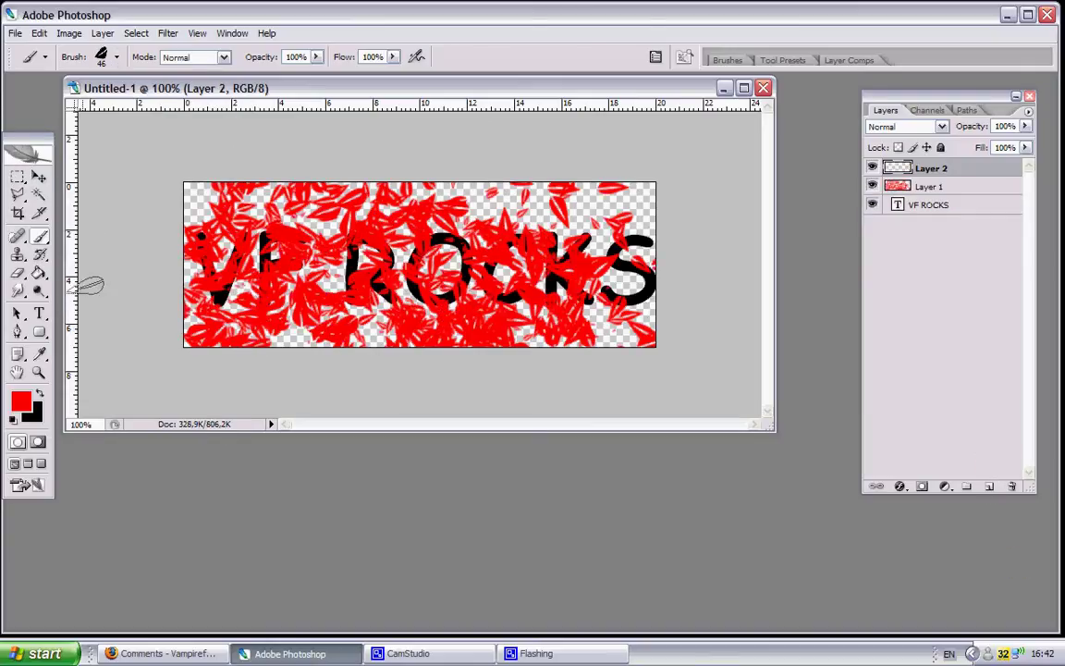
{"action": "left_click", "coordinate": [13, 418]}
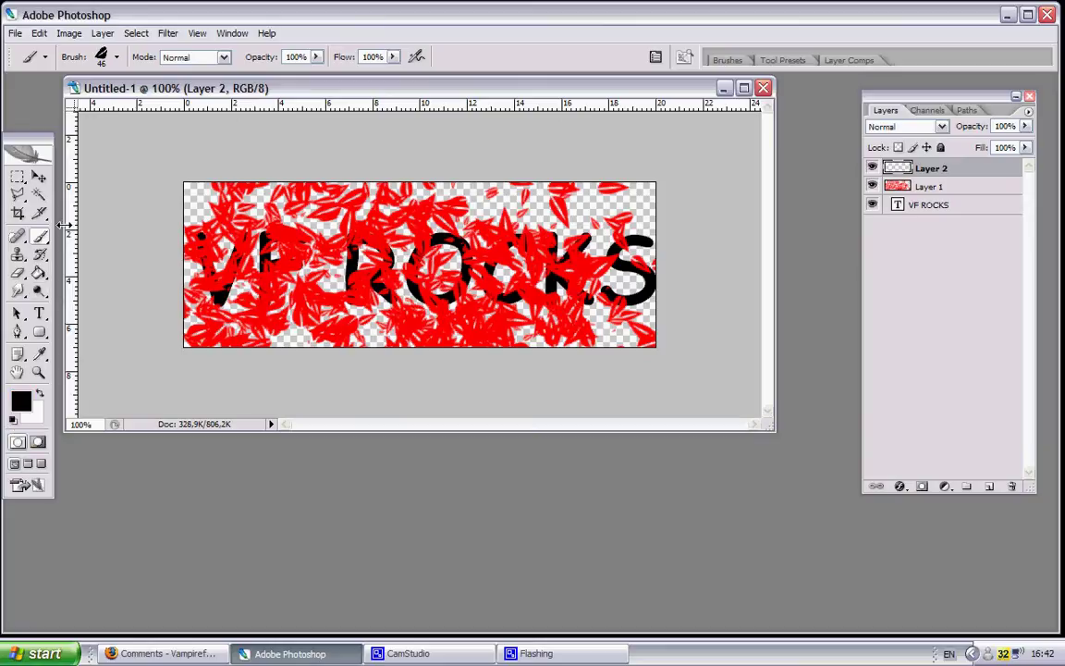
{"action": "left_click", "coordinate": [39, 273]}
{"action": "left_click", "coordinate": [493, 250]}
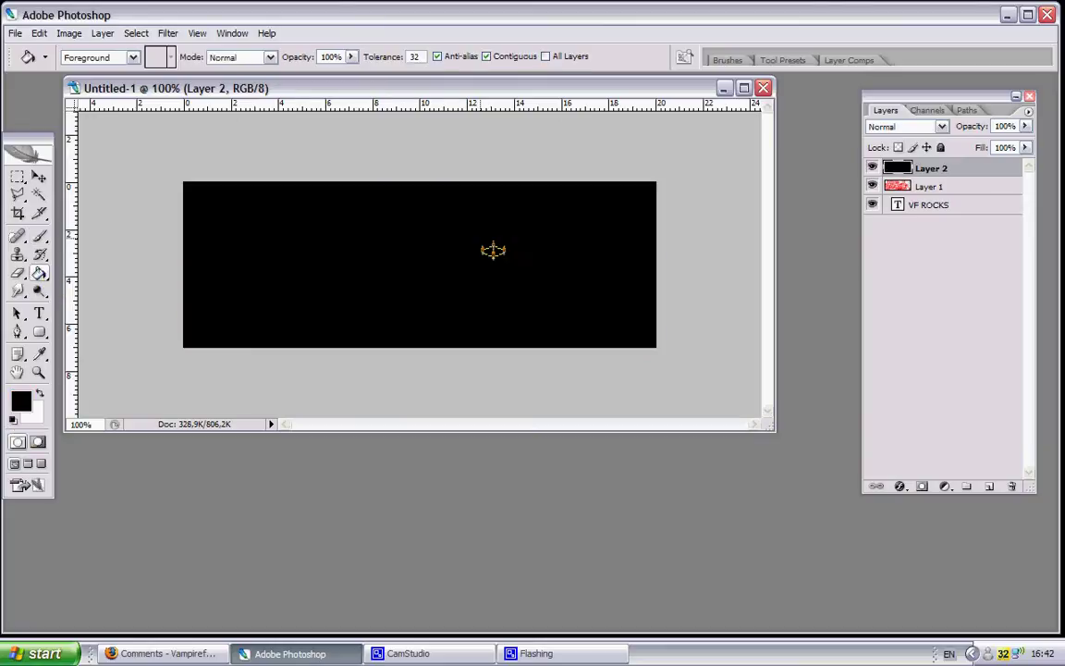
{"action": "left_click", "coordinate": [168, 34]}
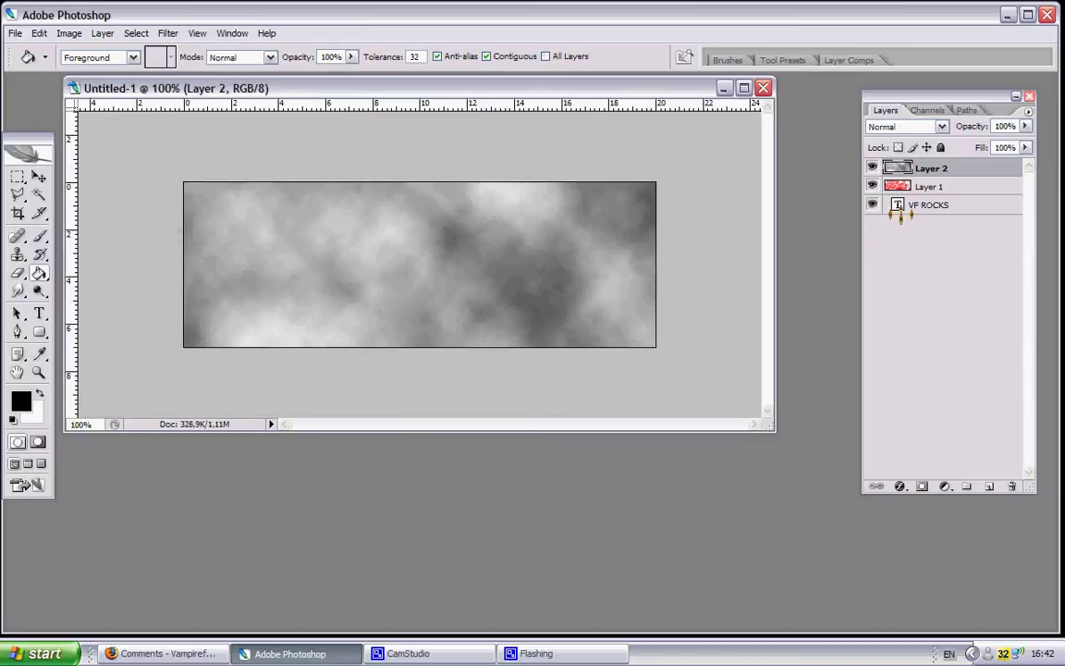
Step: Repeat the clouds filter on Layer 2 and reorder layers so the red leaves sit above the clouds
{"action": "left_click_drag", "start_coordinate": [902, 186], "coordinate": [904, 164]}
{"action": "left_click", "coordinate": [903, 188]}
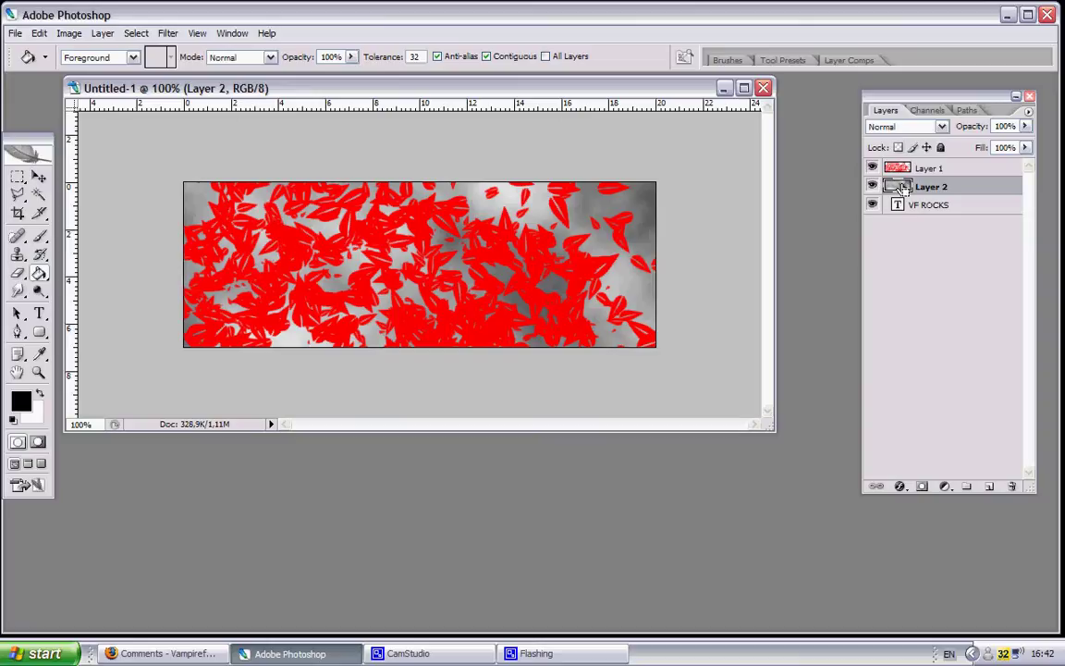
{"action": "key", "text": "ctrl+f"}
{"action": "key", "text": "ctrl+f"}
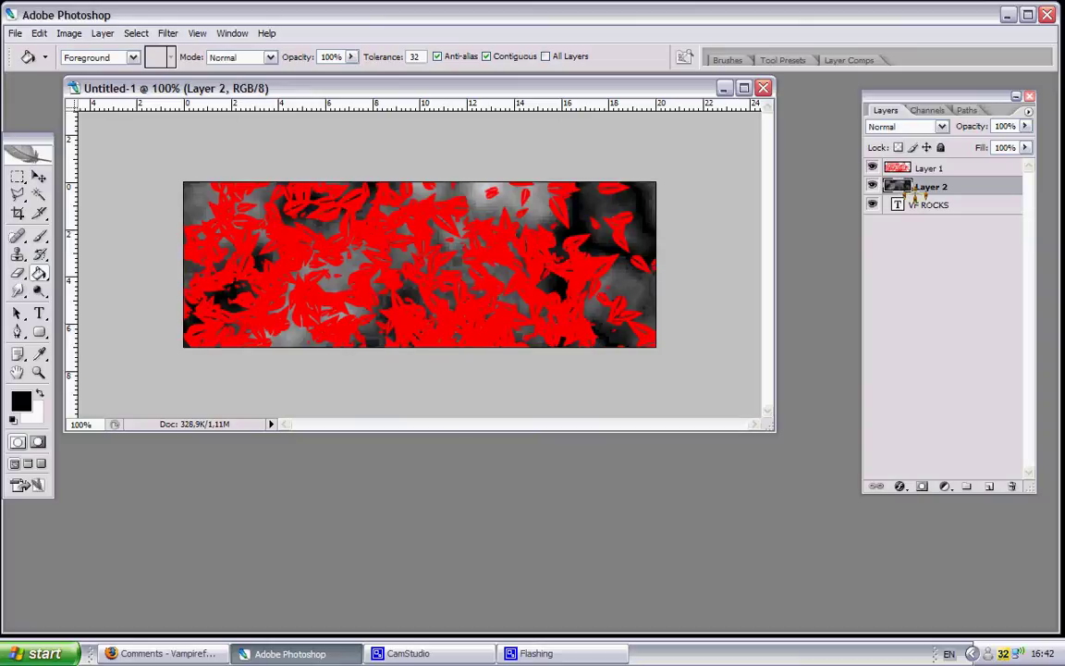
{"action": "left_click_drag", "start_coordinate": [902, 168], "coordinate": [903, 194]}
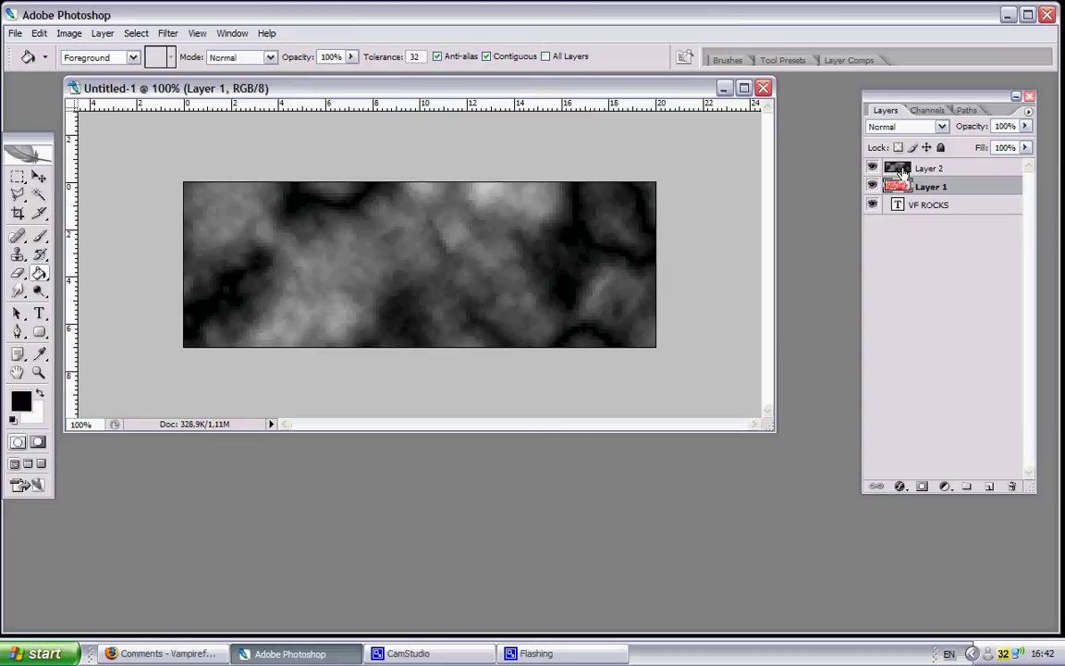
{"action": "left_click_drag", "start_coordinate": [901, 171], "coordinate": [902, 194]}
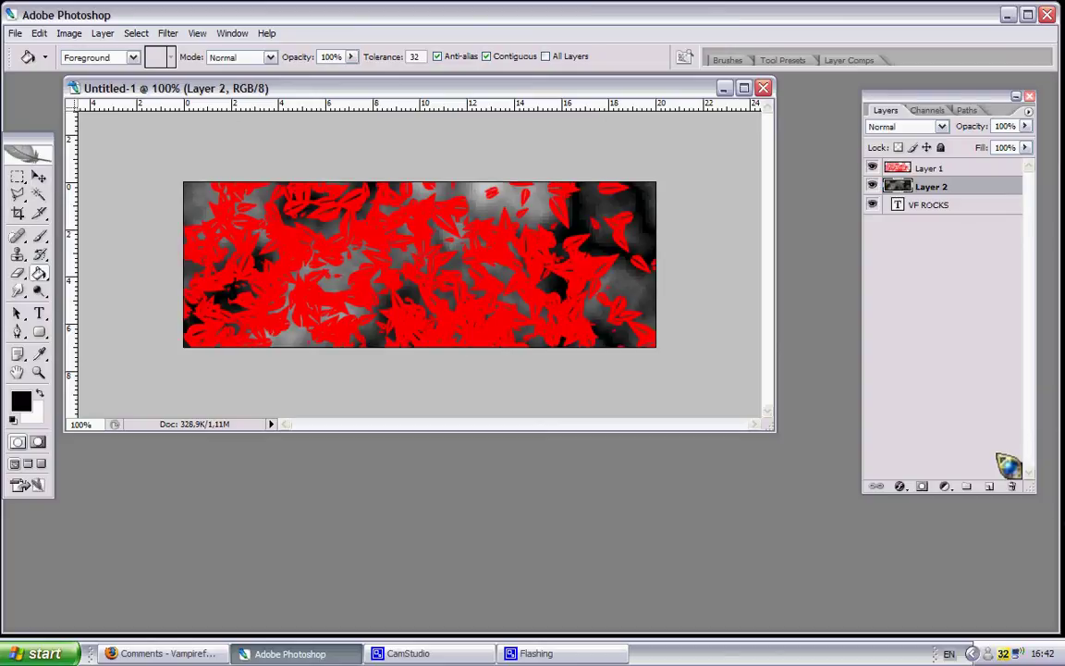
Step: Add a new Layer 3 and set the foreground colour to magenta
{"action": "left_click", "coordinate": [990, 486]}
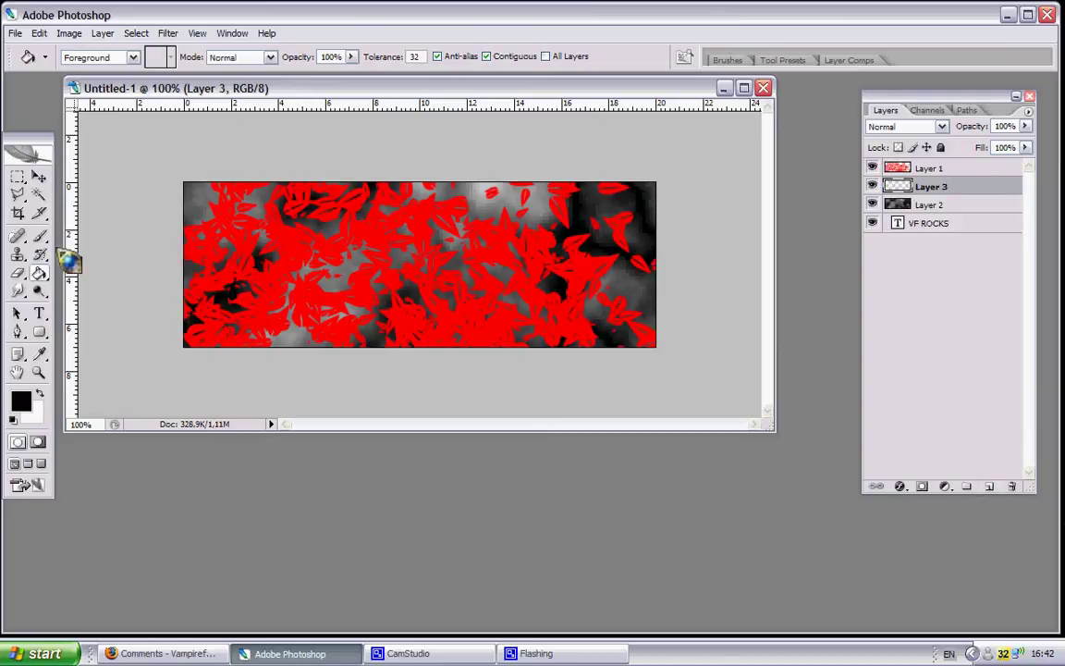
{"action": "left_click", "coordinate": [24, 403]}
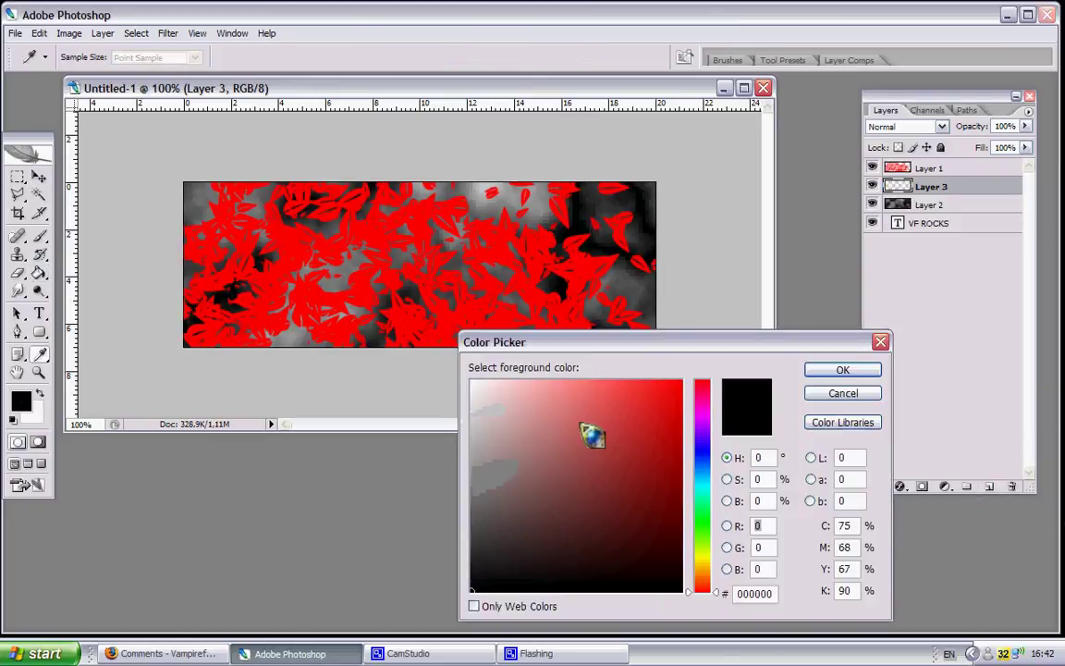
{"action": "left_click_drag", "start_coordinate": [705, 426], "coordinate": [676, 419]}
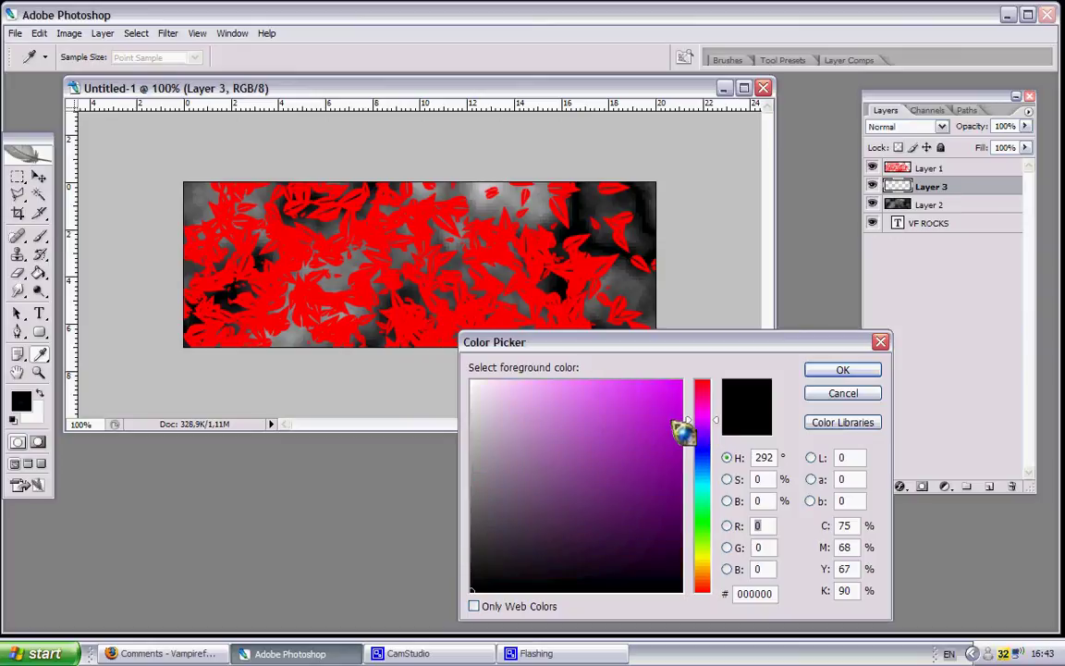
{"action": "left_click", "coordinate": [683, 410]}
{"action": "left_click", "coordinate": [843, 370]}
{"action": "key", "text": "g"}
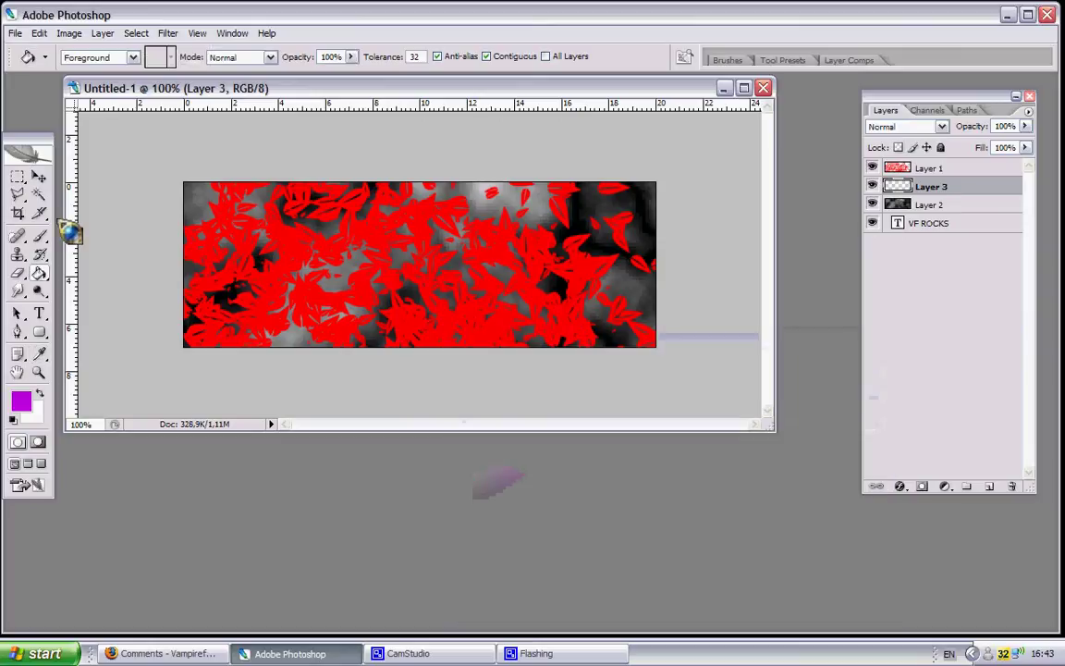
Step: Stamp purple splatter on the image's right side with the 1084 px splatter brush
{"action": "left_click", "coordinate": [40, 237]}
{"action": "left_click", "coordinate": [117, 58]}
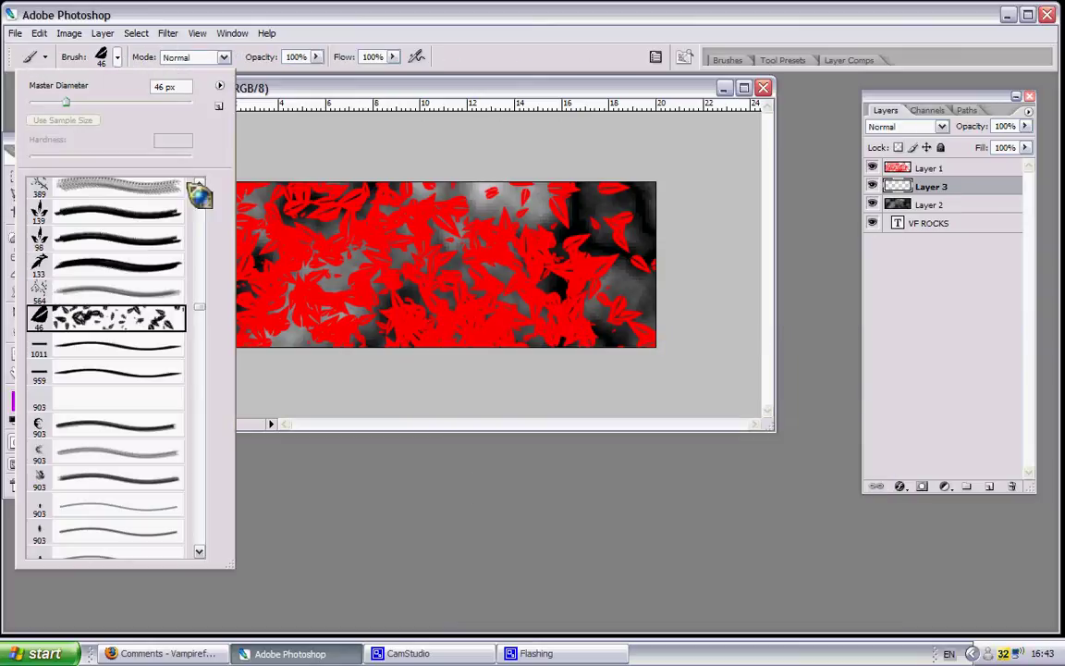
{"action": "left_click", "coordinate": [198, 310]}
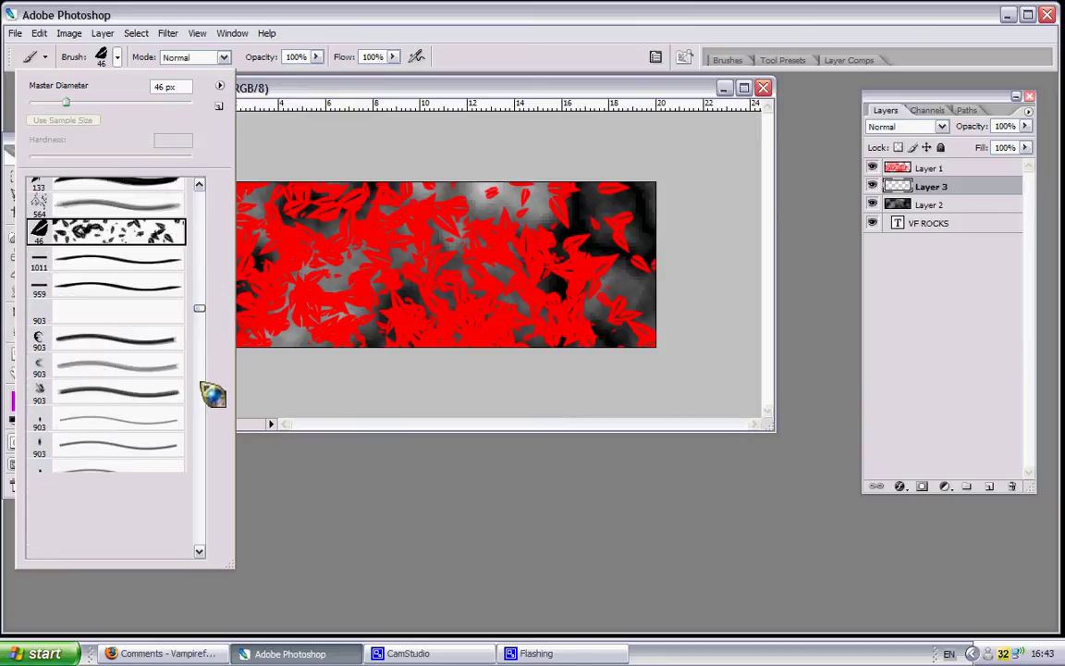
{"action": "left_click", "coordinate": [38, 457]}
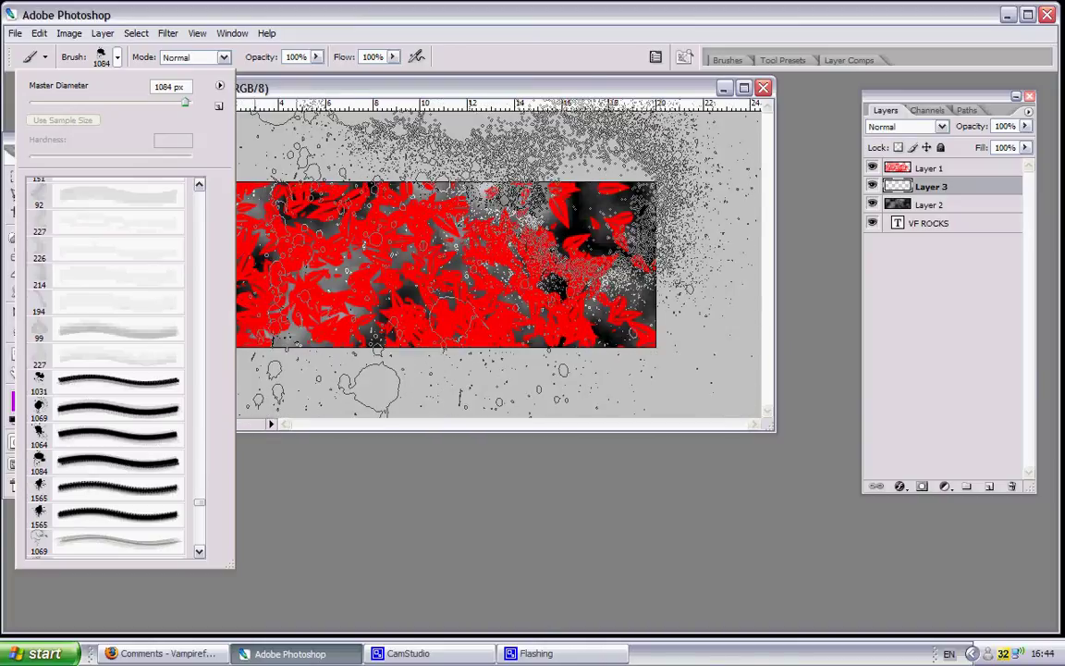
{"action": "key", "text": "Return"}
{"action": "left_click", "coordinate": [472, 259]}
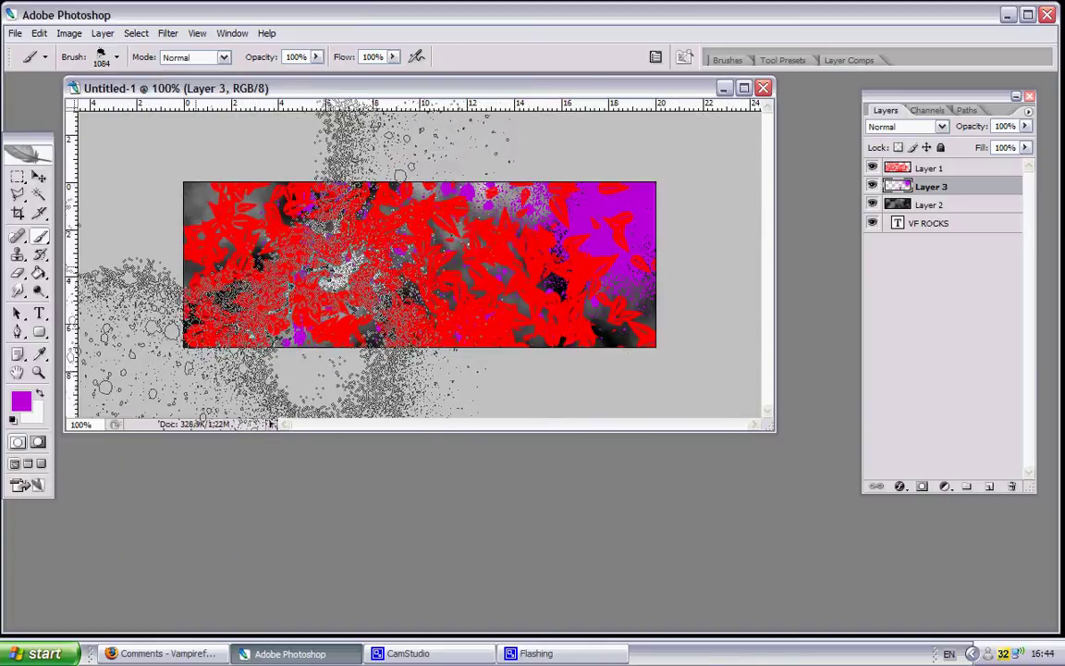
Step: Stamp purple splatter on the left side, then add Layer 4 with a cyan foreground colour
{"action": "left_click", "coordinate": [268, 272]}
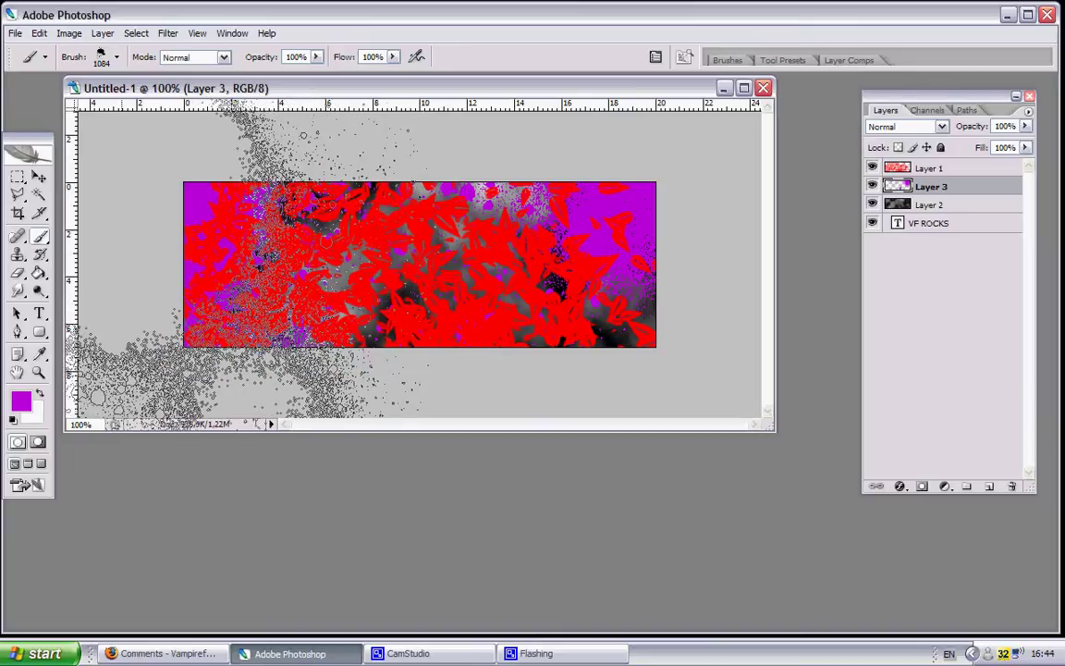
{"action": "left_click", "coordinate": [989, 488]}
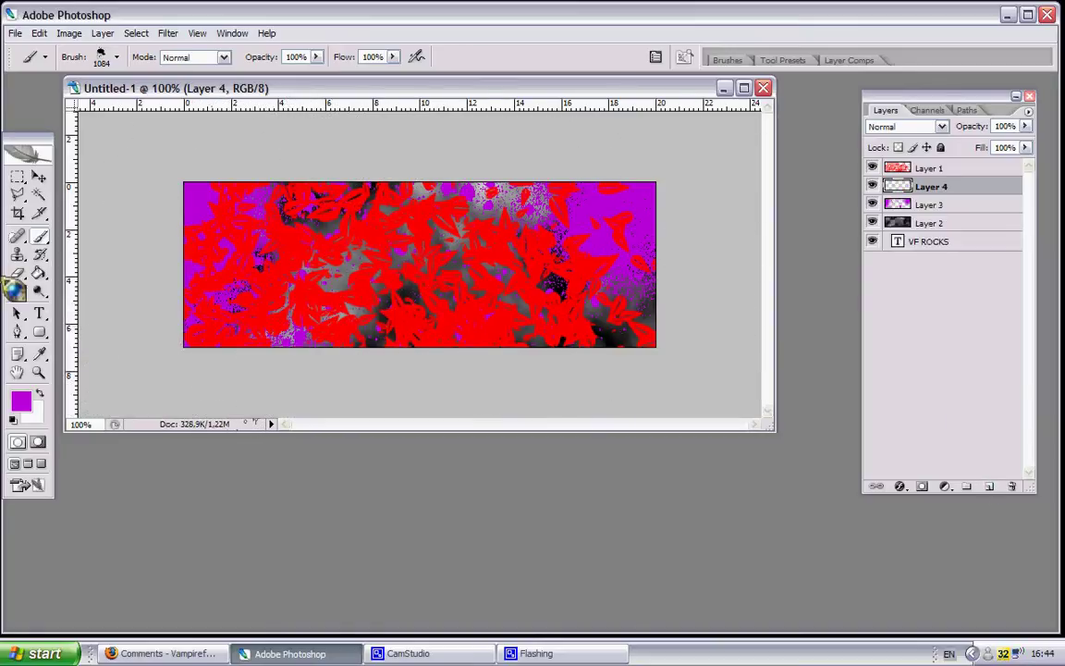
{"action": "left_click", "coordinate": [20, 401]}
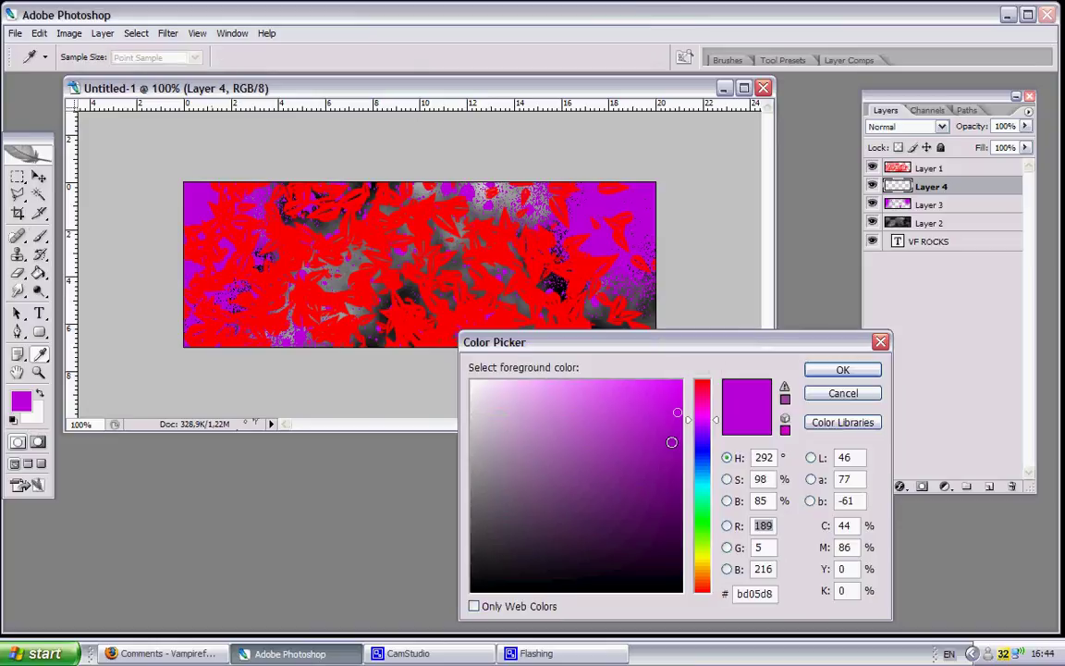
{"action": "left_click", "coordinate": [703, 481]}
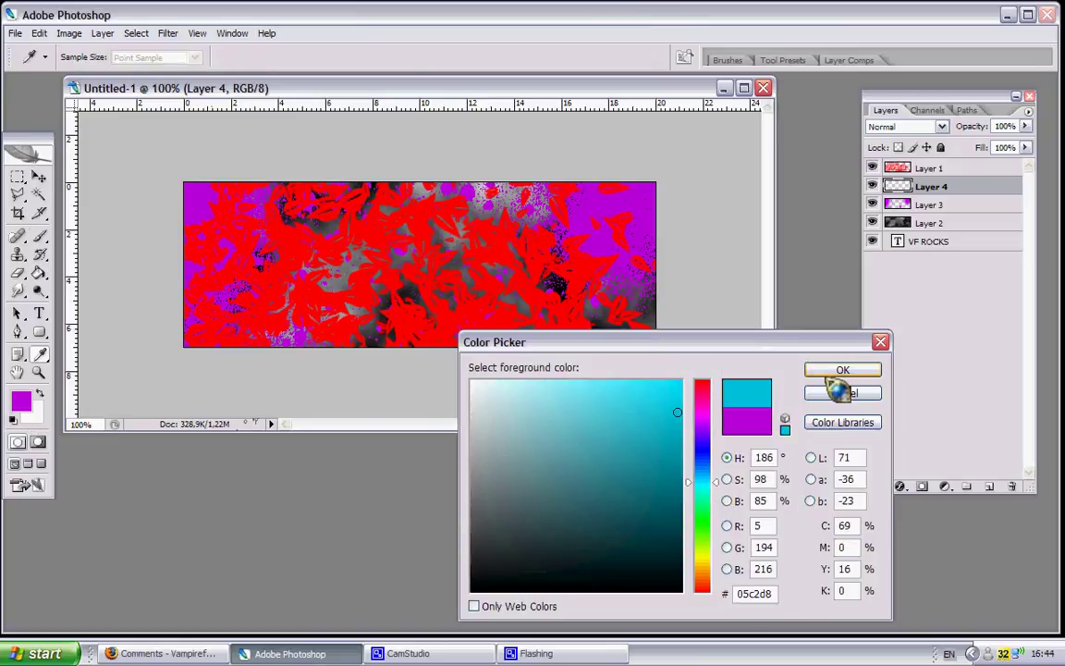
{"action": "left_click", "coordinate": [838, 371]}
{"action": "key", "text": "b"}
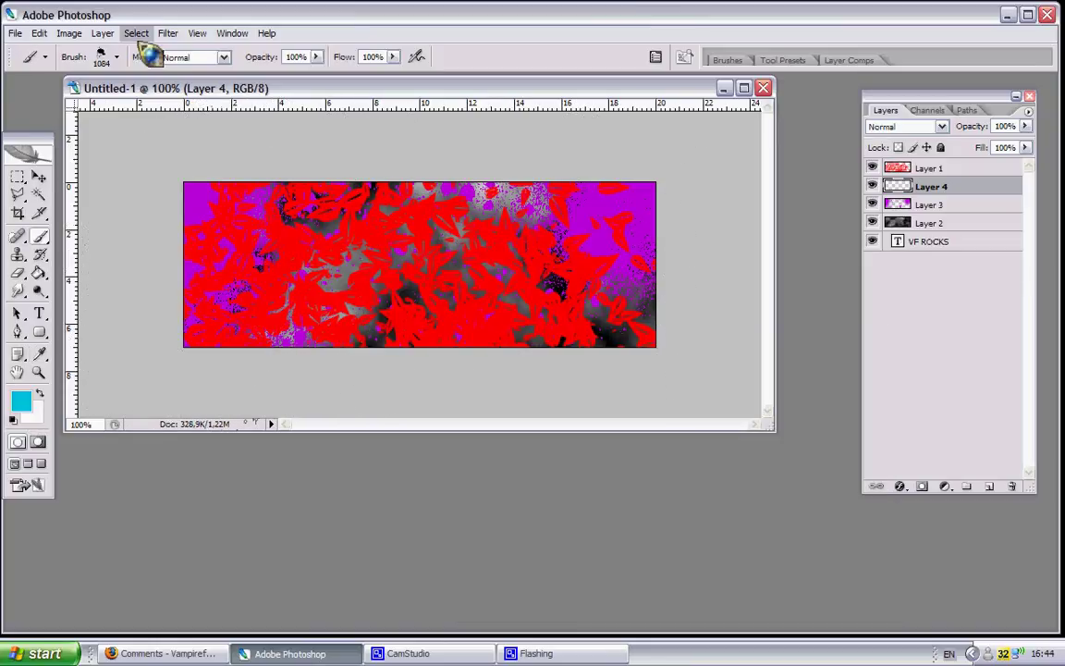
Step: Scatter cyan splatter across the image with the 1031 brush at 194 px, then add Layer 5
{"action": "left_click", "coordinate": [116, 57]}
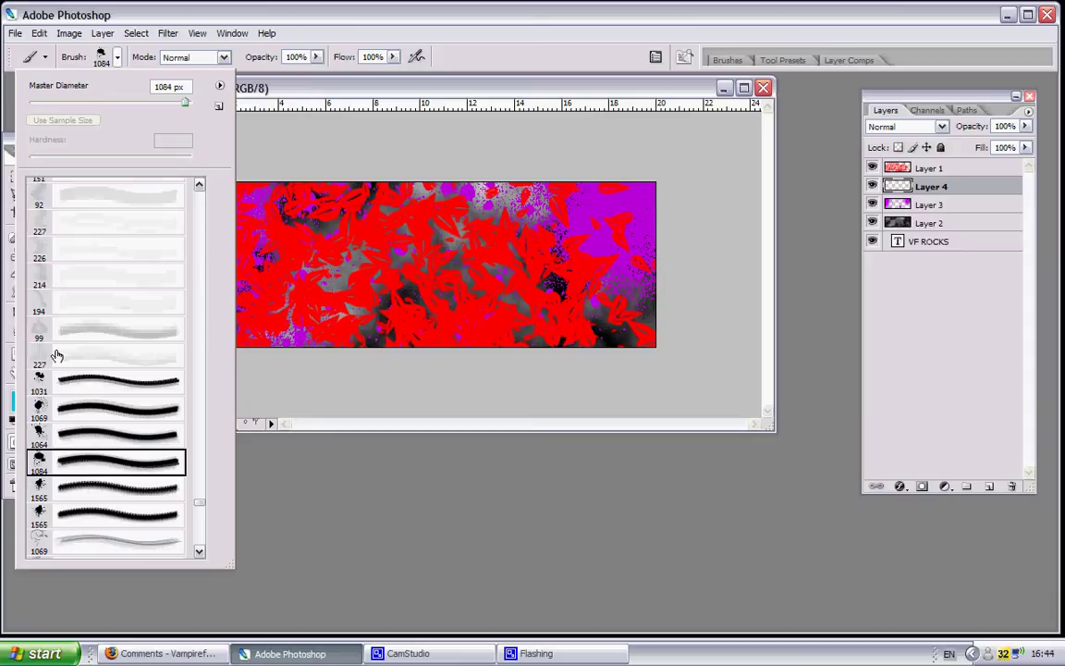
{"action": "left_click", "coordinate": [51, 380]}
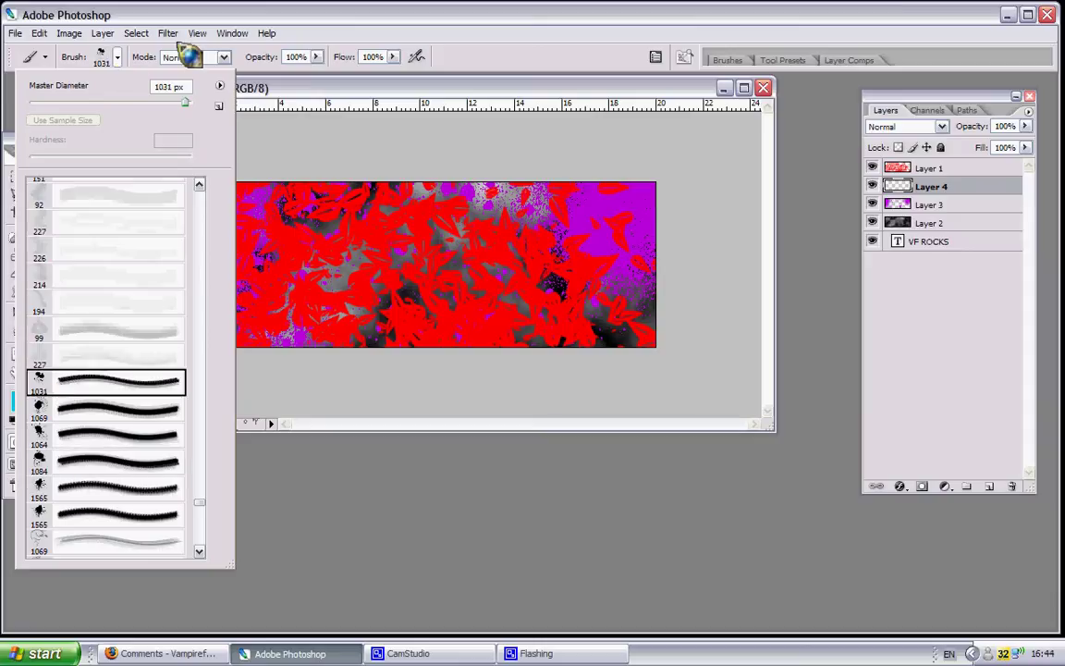
{"action": "mouse_move", "coordinate": [185, 101]}
{"action": "left_mouse_down"}
{"action": "mouse_move", "coordinate": [130, 102]}
{"action": "mouse_move", "coordinate": [149, 103]}
{"action": "left_mouse_up"}
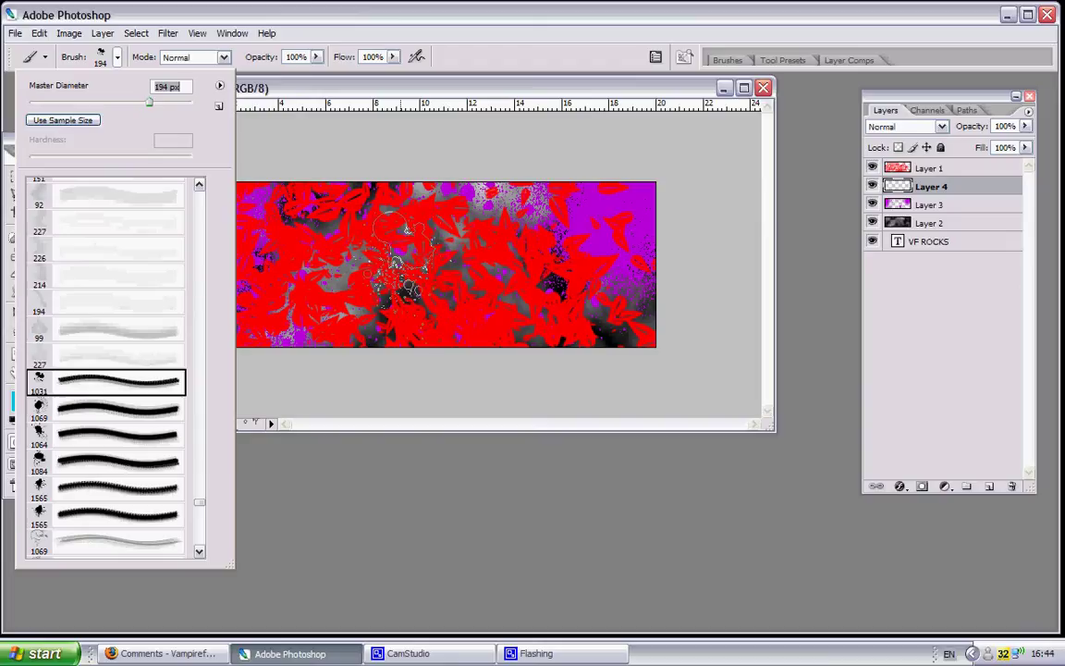
{"action": "left_click", "coordinate": [405, 268]}
{"action": "left_click", "coordinate": [250, 245]}
{"action": "left_click", "coordinate": [518, 296]}
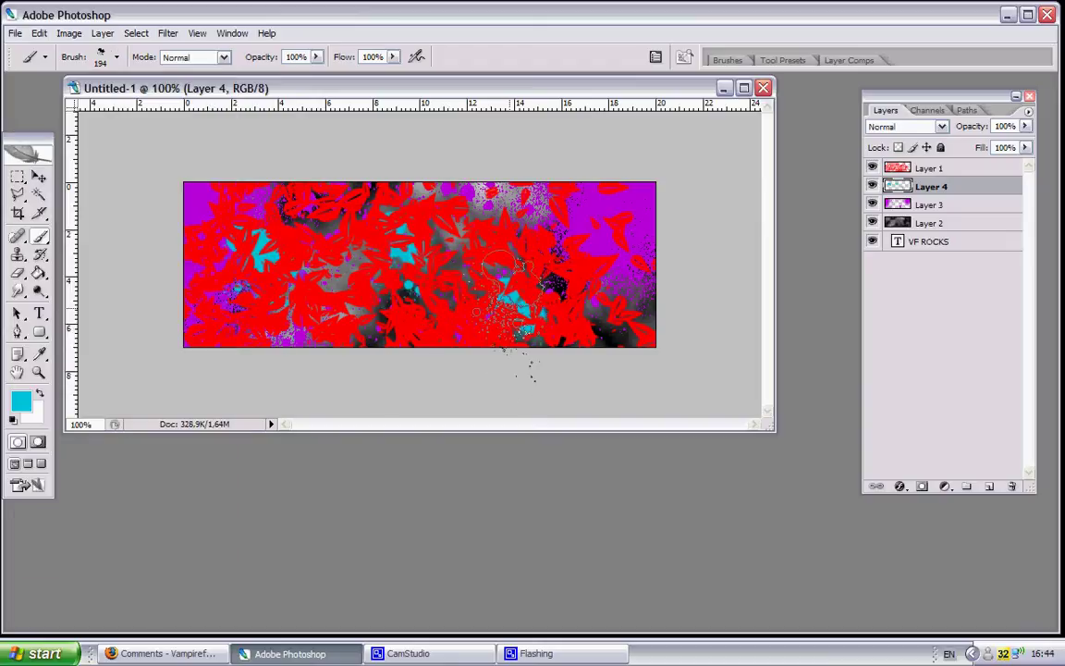
{"action": "left_click", "coordinate": [606, 204]}
{"action": "left_click", "coordinate": [398, 319]}
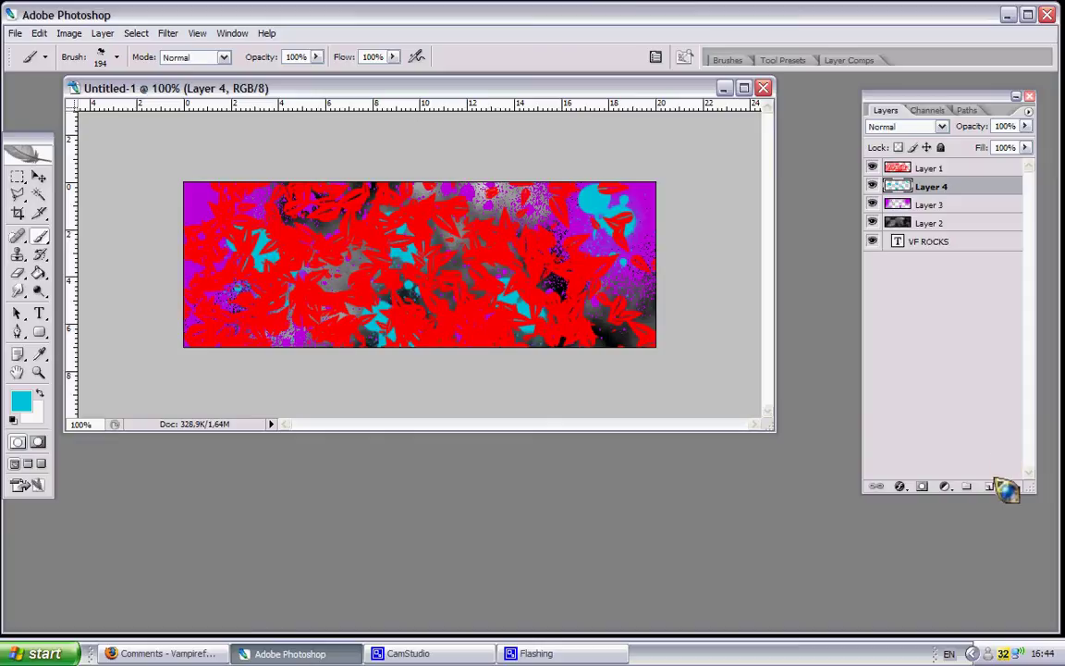
{"action": "left_click", "coordinate": [989, 486]}
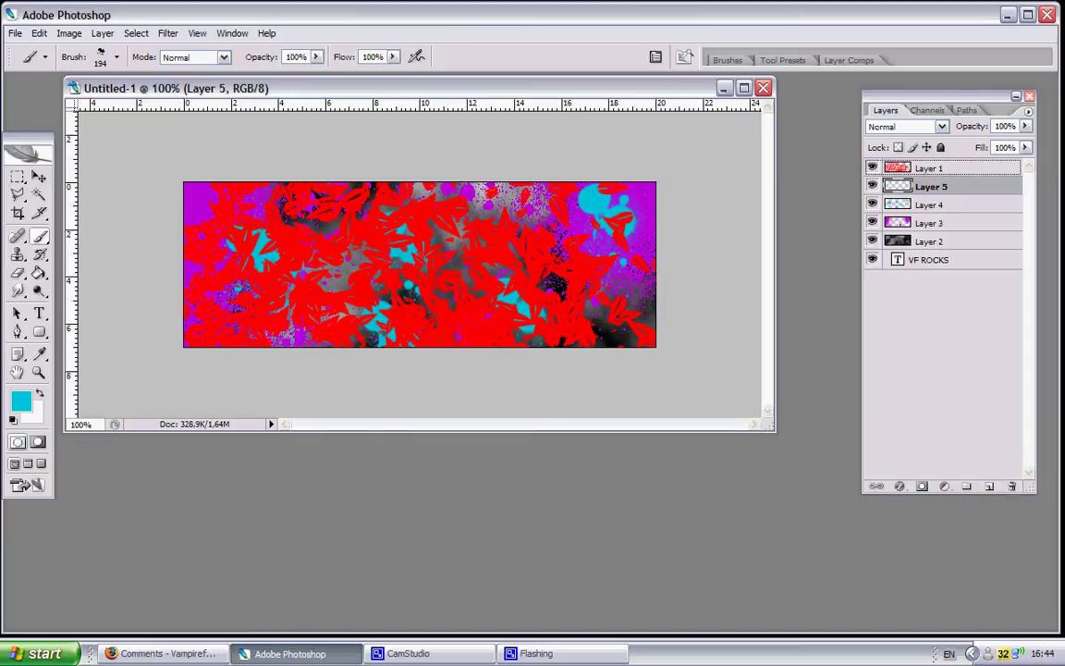
Step: Move Layer 5 to the top of the stack and set the foreground colour to white
{"action": "left_click_drag", "start_coordinate": [930, 186], "coordinate": [929, 168]}
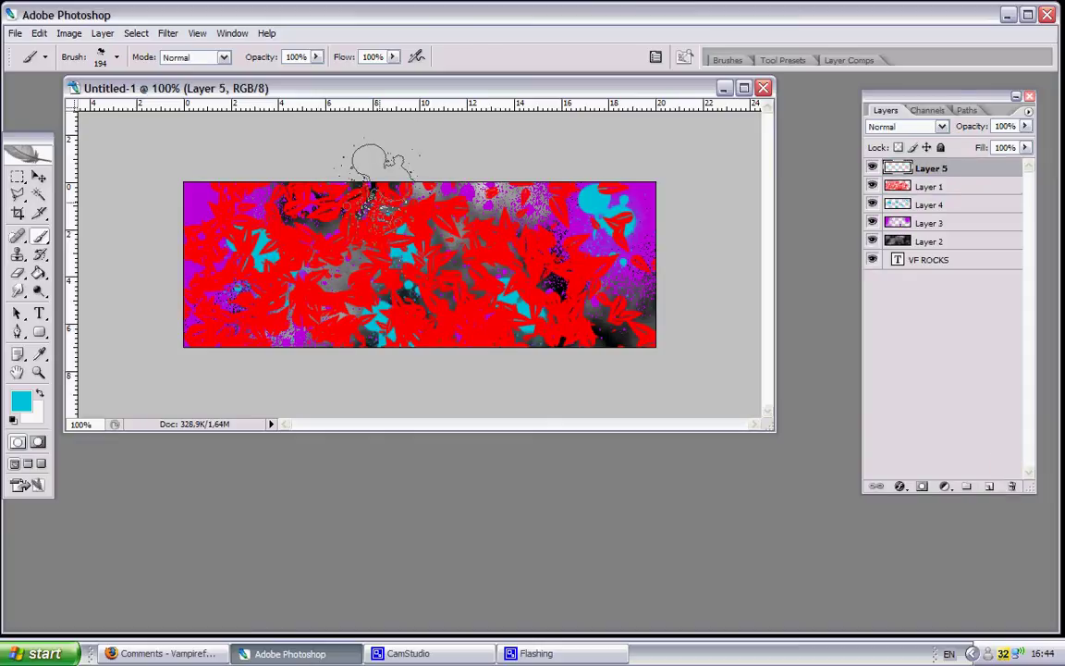
{"action": "left_click", "coordinate": [21, 401]}
{"action": "left_click_drag", "start_coordinate": [562, 404], "coordinate": [418, 262]}
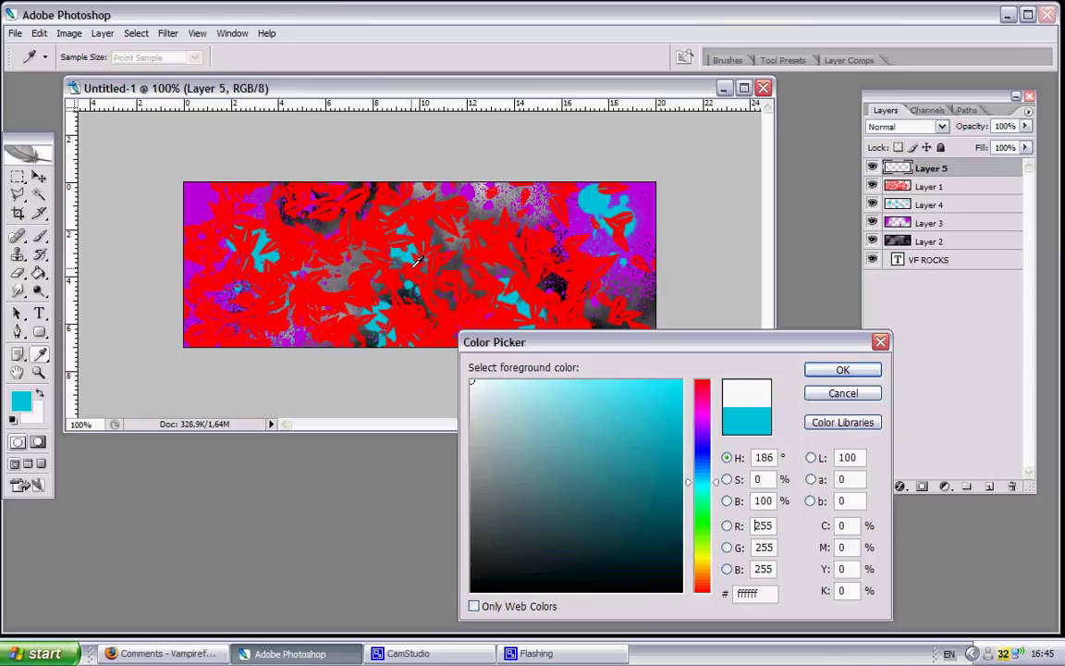
{"action": "left_click", "coordinate": [842, 370]}
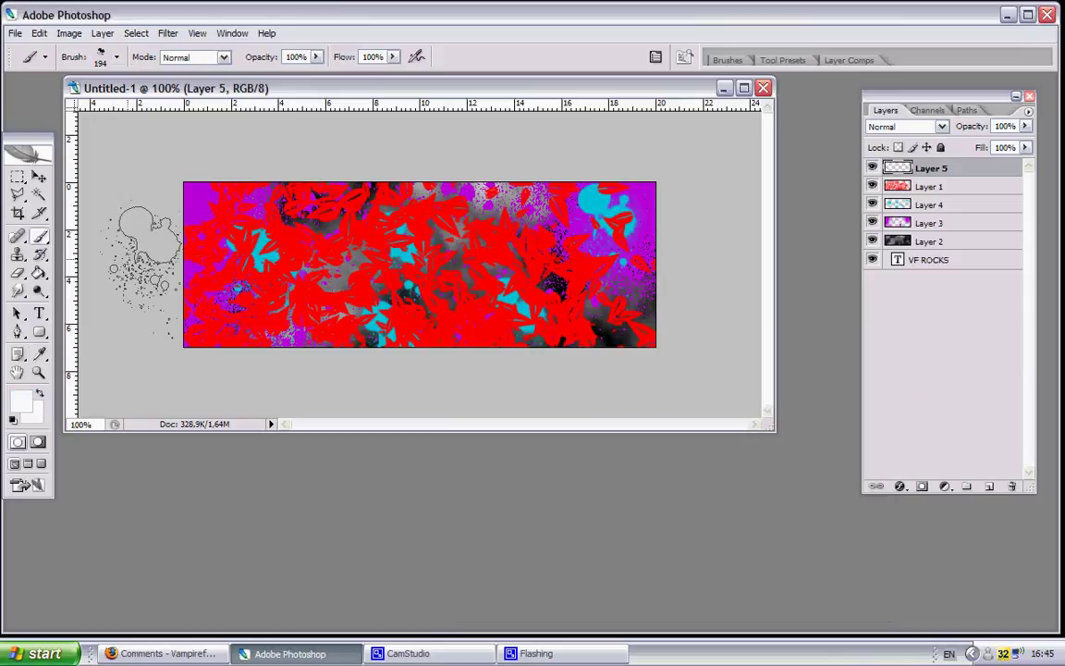
Step: Paint scratchy white strokes across the whole image with the 718 brush at 157 px
{"action": "left_click", "coordinate": [117, 57]}
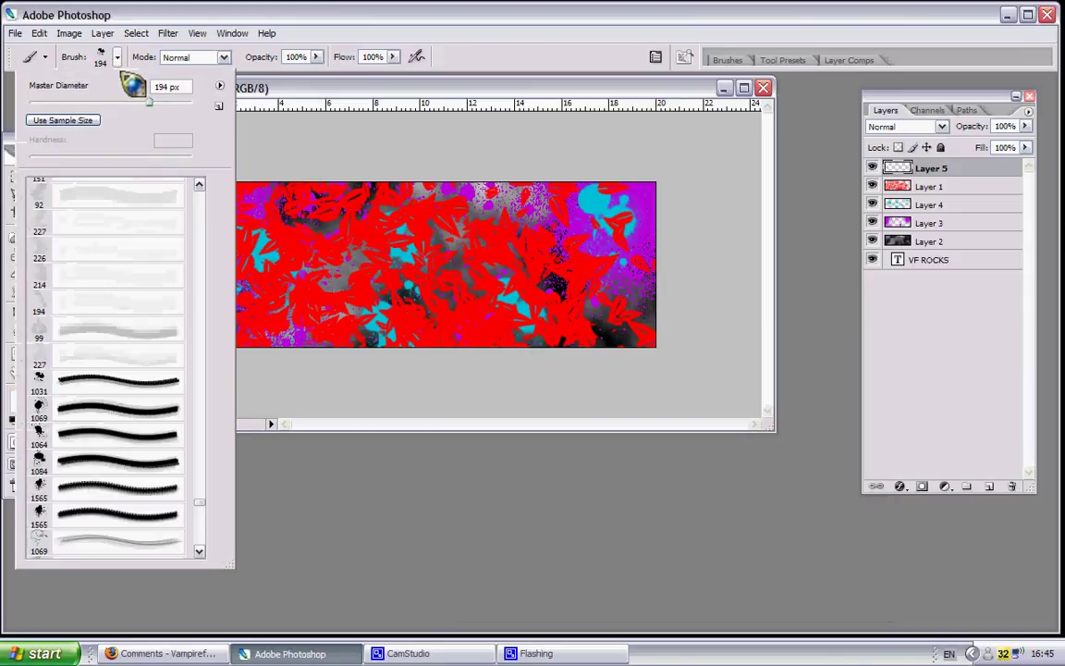
{"action": "left_click_drag", "start_coordinate": [197, 504], "coordinate": [197, 366]}
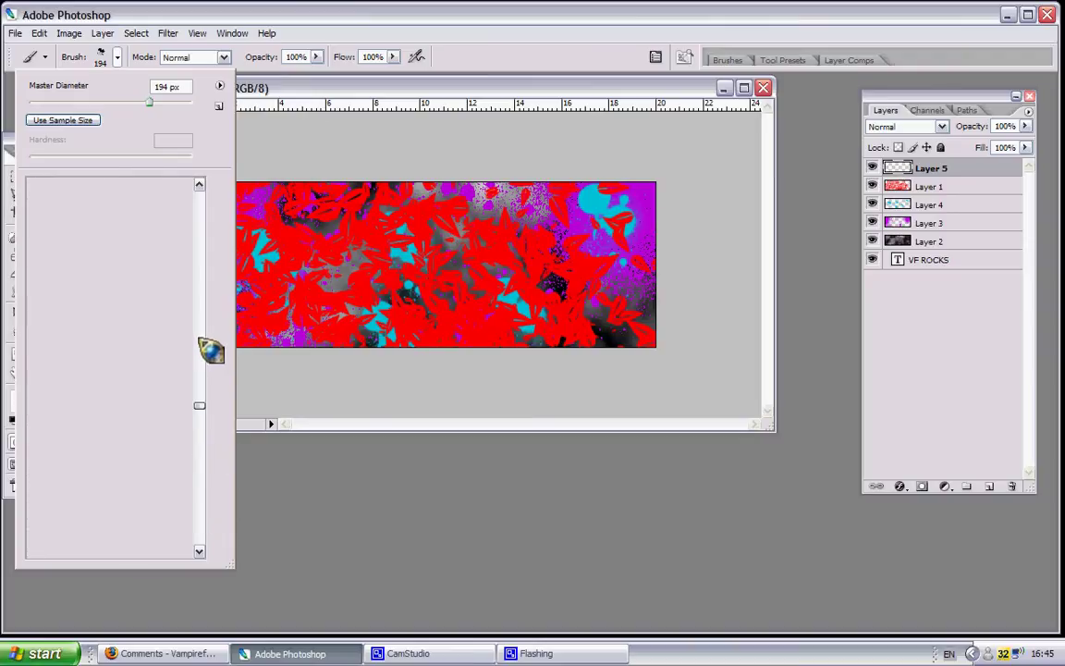
{"action": "left_click", "coordinate": [171, 197]}
{"action": "left_click_drag", "start_coordinate": [171, 103], "coordinate": [134, 102]}
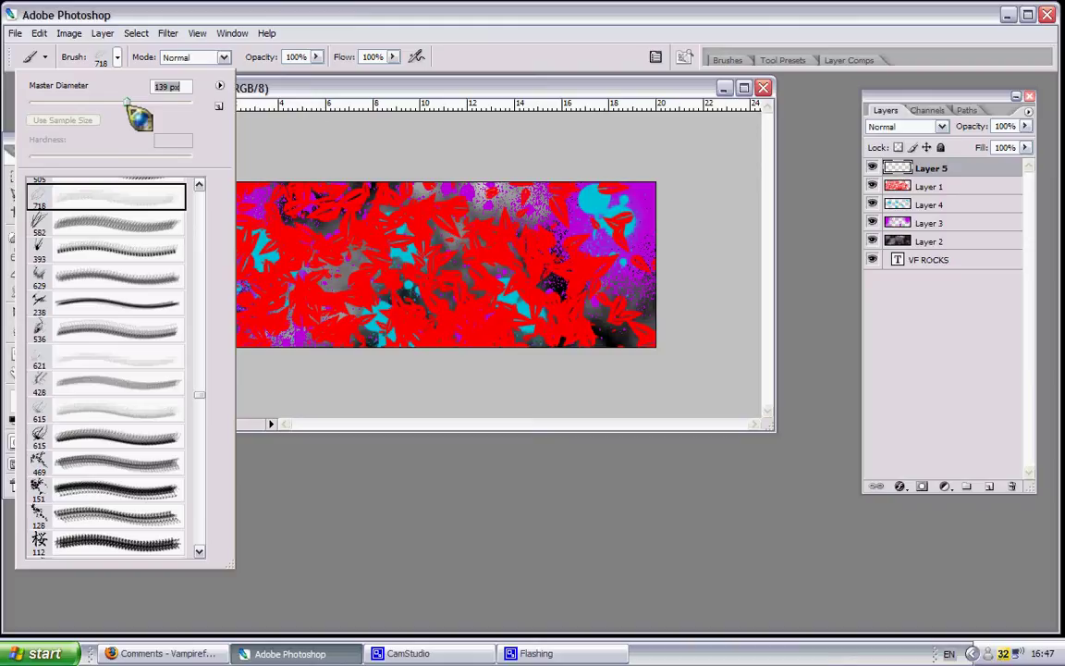
{"action": "left_click", "coordinate": [365, 95]}
{"action": "mouse_move", "coordinate": [231, 199]}
{"action": "left_mouse_down"}
{"action": "mouse_move", "coordinate": [190, 278]}
{"action": "mouse_move", "coordinate": [296, 153]}
{"action": "mouse_move", "coordinate": [222, 347]}
{"action": "mouse_move", "coordinate": [360, 139]}
{"action": "mouse_move", "coordinate": [305, 352]}
{"action": "mouse_move", "coordinate": [555, 138]}
{"action": "mouse_move", "coordinate": [472, 277]}
{"action": "mouse_move", "coordinate": [452, 357]}
{"action": "mouse_move", "coordinate": [689, 261]}
{"action": "mouse_move", "coordinate": [538, 347]}
{"action": "mouse_move", "coordinate": [717, 213]}
{"action": "mouse_move", "coordinate": [189, 226]}
{"action": "mouse_move", "coordinate": [262, 166]}
{"action": "mouse_move", "coordinate": [225, 142]}
{"action": "mouse_move", "coordinate": [333, 277]}
{"action": "mouse_move", "coordinate": [370, 268]}
{"action": "mouse_move", "coordinate": [405, 166]}
{"action": "mouse_move", "coordinate": [555, 167]}
{"action": "mouse_move", "coordinate": [611, 314]}
{"action": "mouse_move", "coordinate": [657, 324]}
{"action": "mouse_move", "coordinate": [499, 157]}
{"action": "left_mouse_up"}
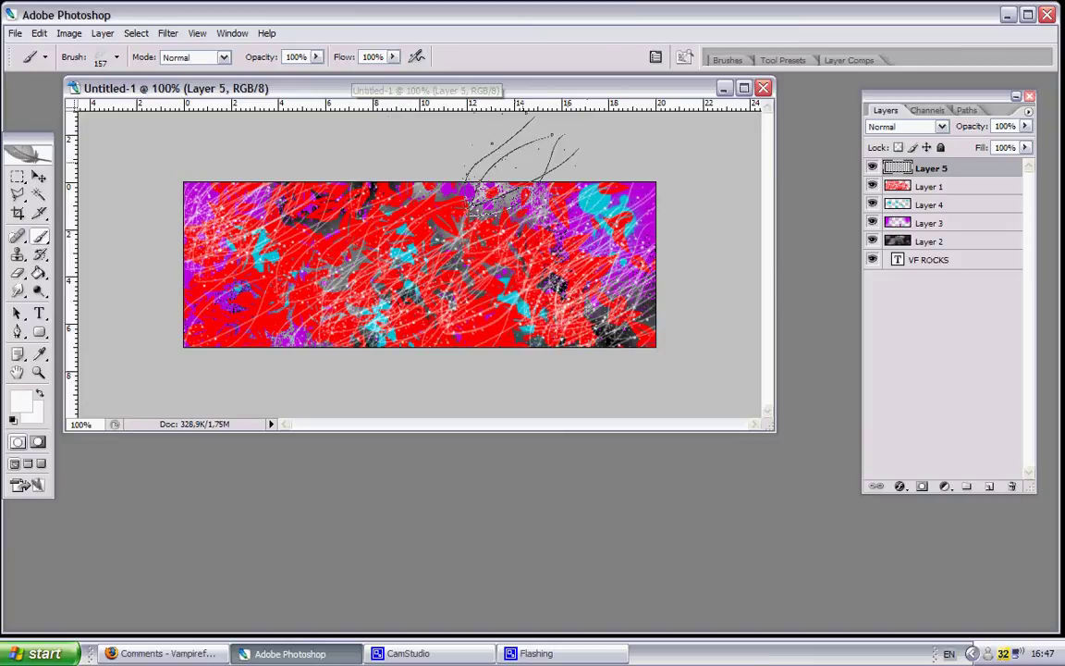
{"action": "mouse_move", "coordinate": [204, 342]}
{"action": "left_mouse_down"}
{"action": "mouse_move", "coordinate": [305, 268]}
{"action": "mouse_move", "coordinate": [167, 259]}
{"action": "mouse_move", "coordinate": [360, 157]}
{"action": "mouse_move", "coordinate": [491, 278]}
{"action": "mouse_move", "coordinate": [407, 305]}
{"action": "mouse_move", "coordinate": [518, 240]}
{"action": "left_mouse_up"}
{"action": "left_click", "coordinate": [902, 127]}
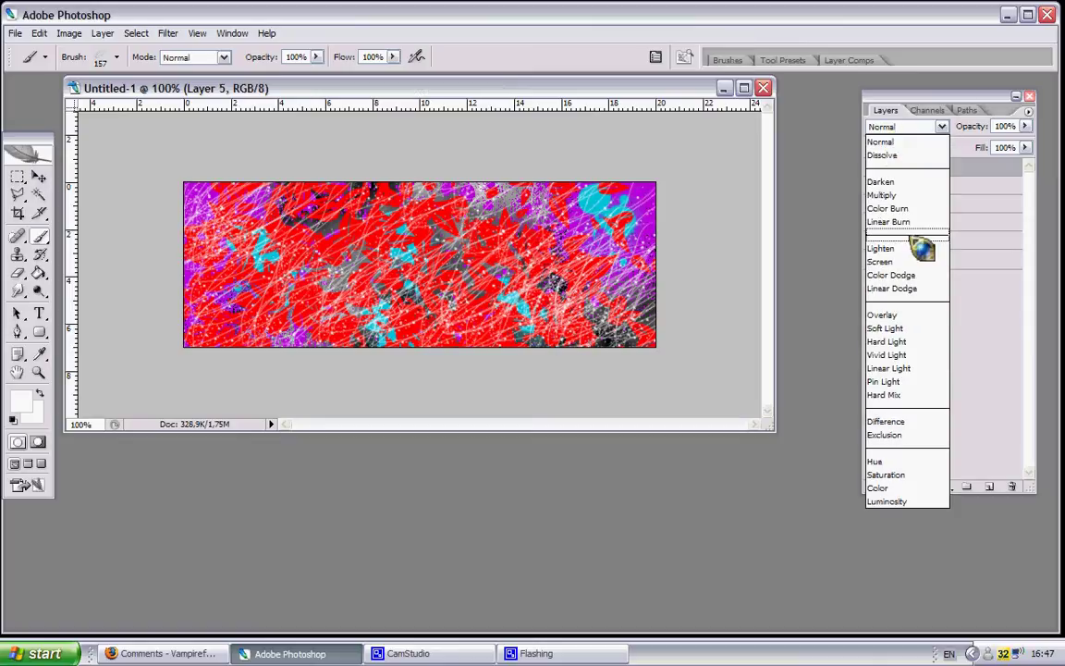
Step: Set Layers 1, 4 and 3 to Overlay blending, leaving Layer 5 at Normal
{"action": "left_click", "coordinate": [916, 312]}
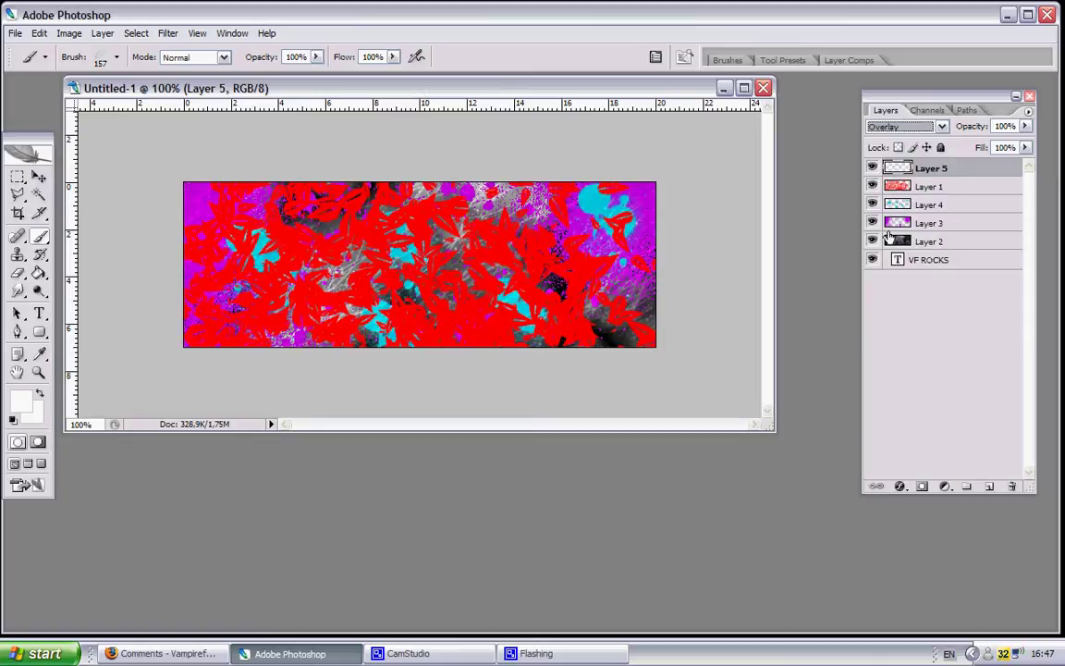
{"action": "key", "text": "ctrl+z"}
{"action": "left_click", "coordinate": [906, 186]}
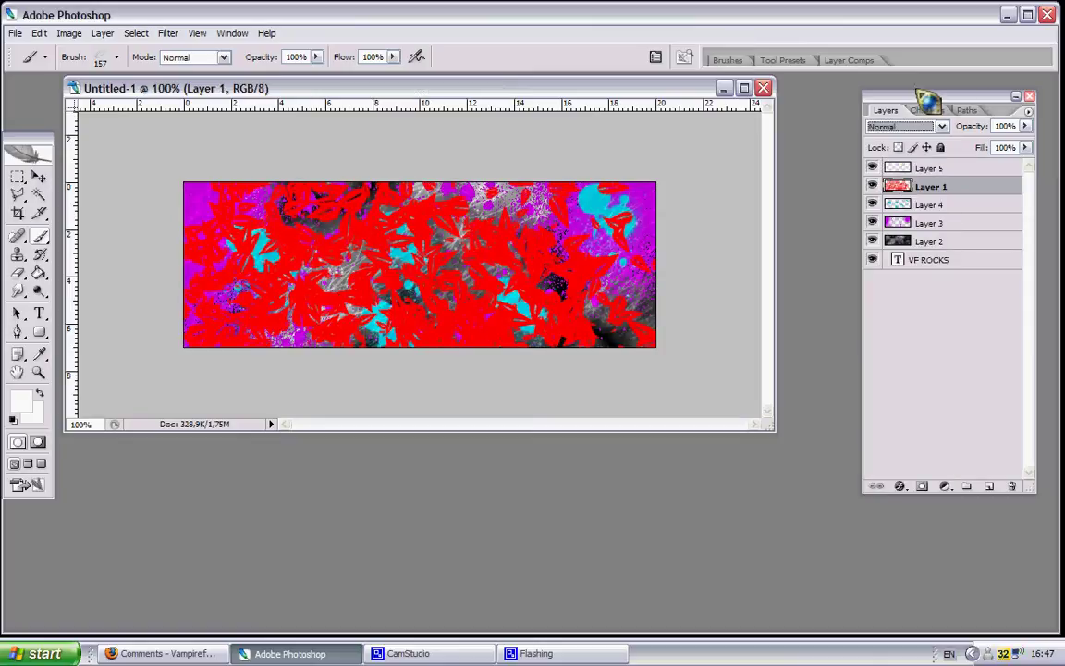
{"action": "left_click", "coordinate": [907, 127]}
{"action": "left_click", "coordinate": [888, 316]}
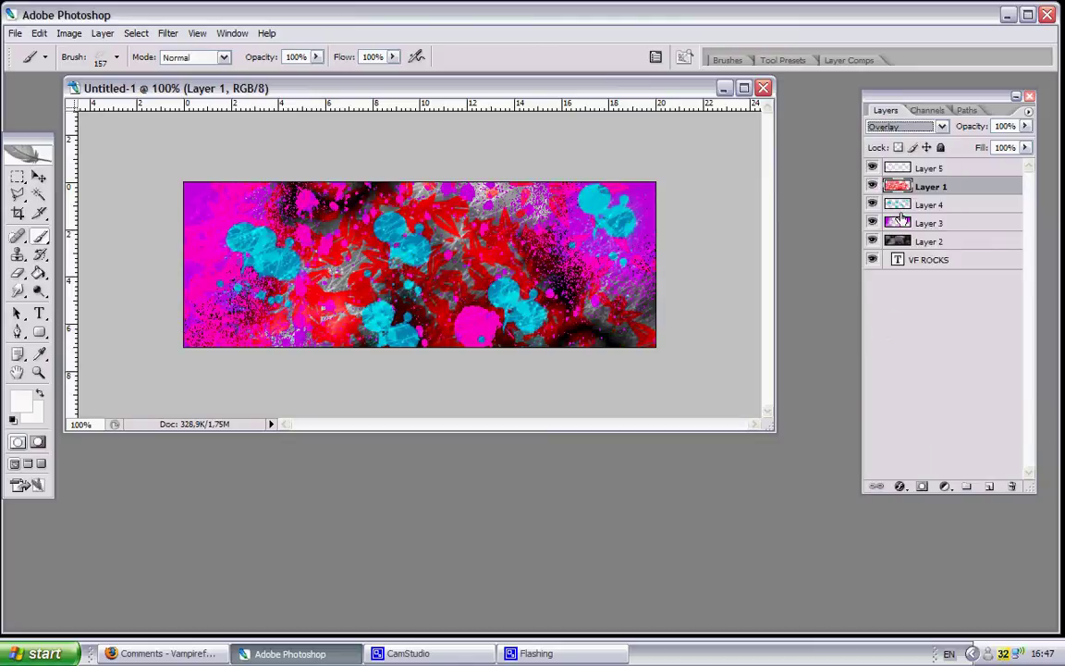
{"action": "left_click", "coordinate": [925, 203]}
{"action": "left_click", "coordinate": [911, 127]}
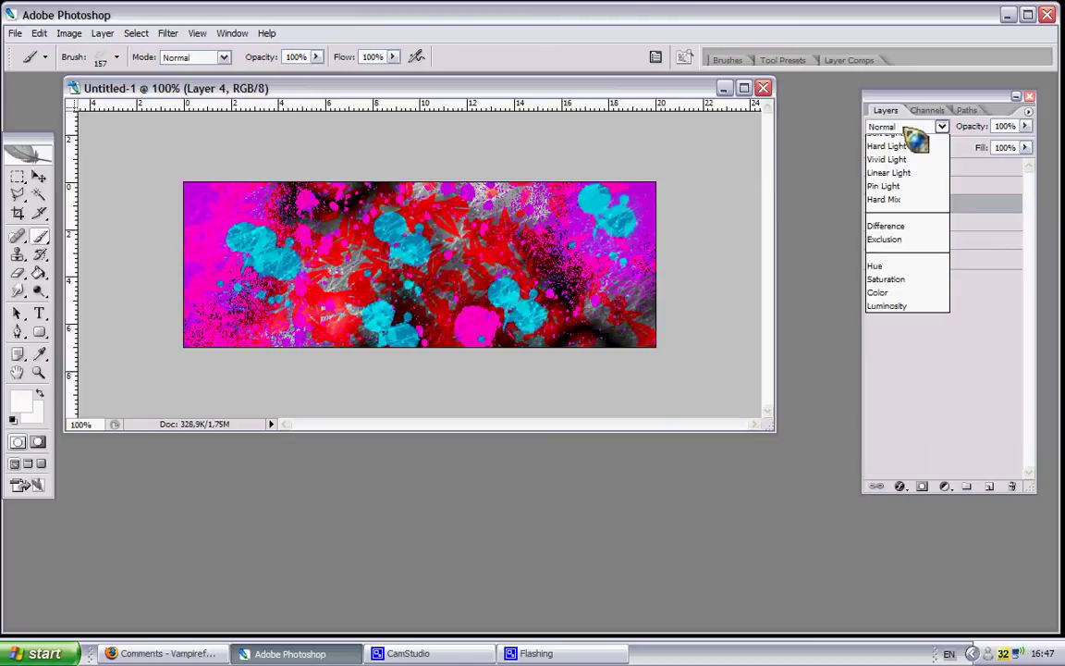
{"action": "left_click", "coordinate": [890, 311]}
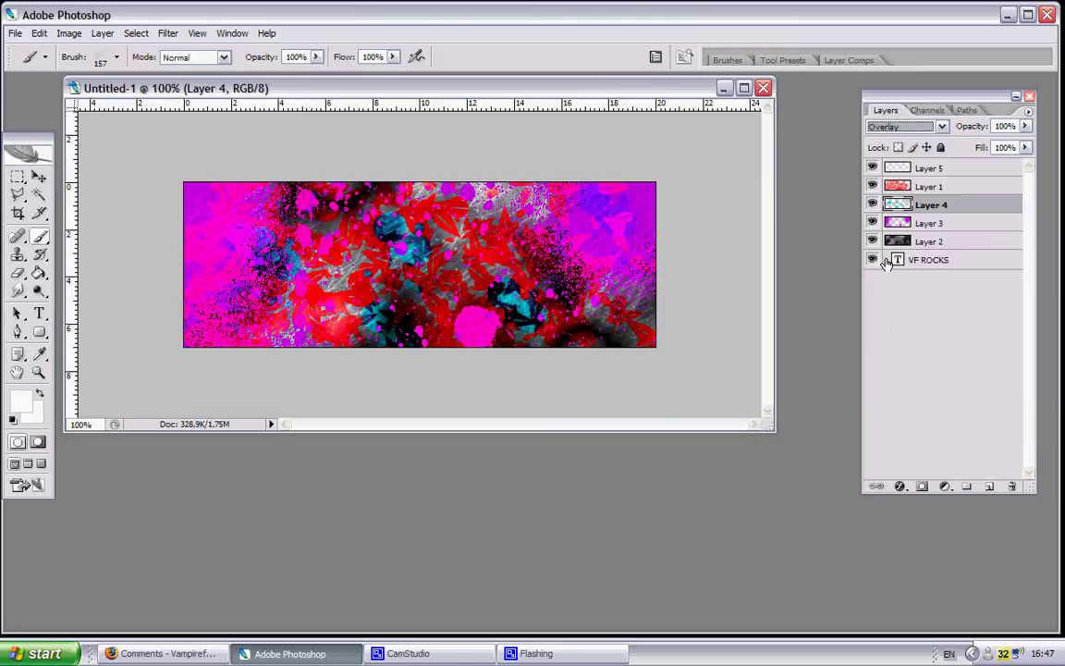
{"action": "left_click", "coordinate": [899, 223]}
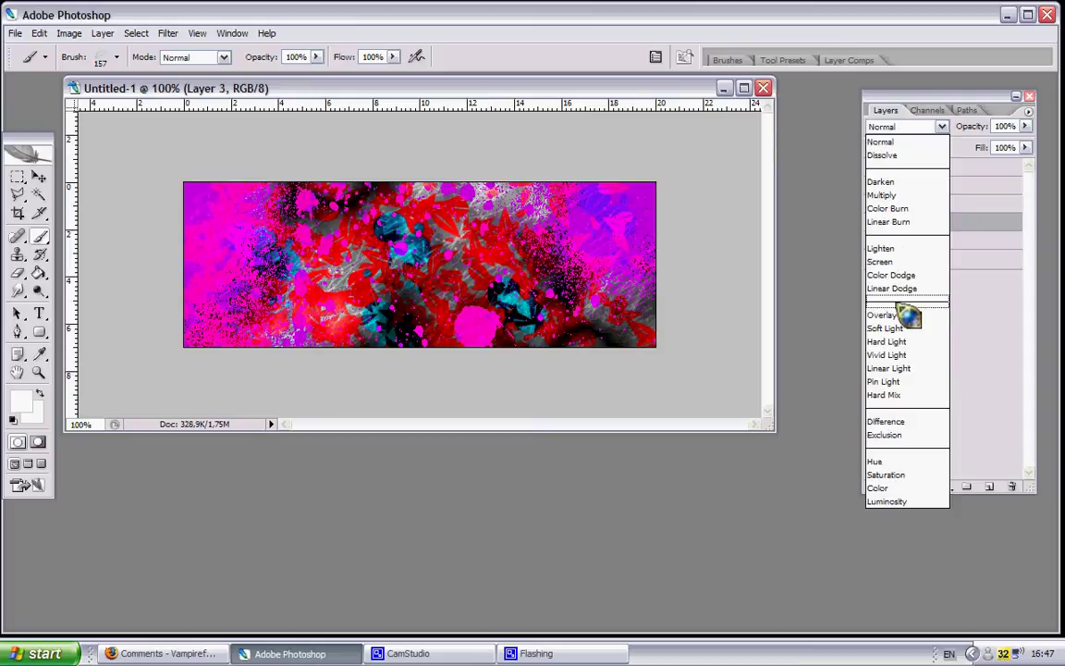
{"action": "left_click", "coordinate": [895, 315]}
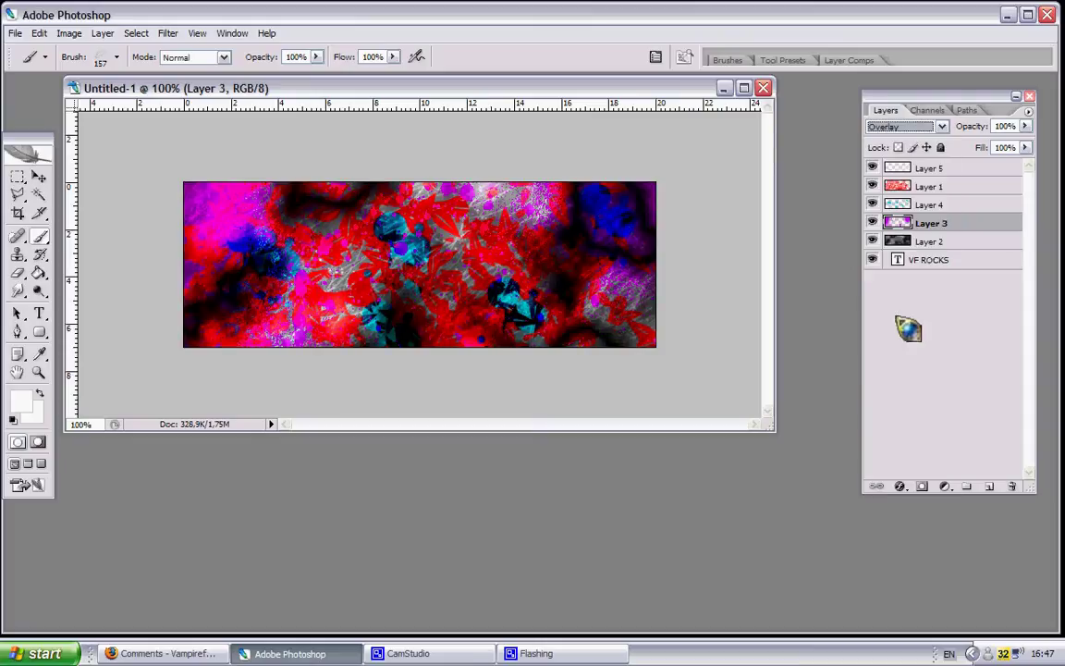
Step: Hide the text layer, move Layer 4 below Layer 3, merge visible layers, and show the text again
{"action": "left_click", "coordinate": [898, 243]}
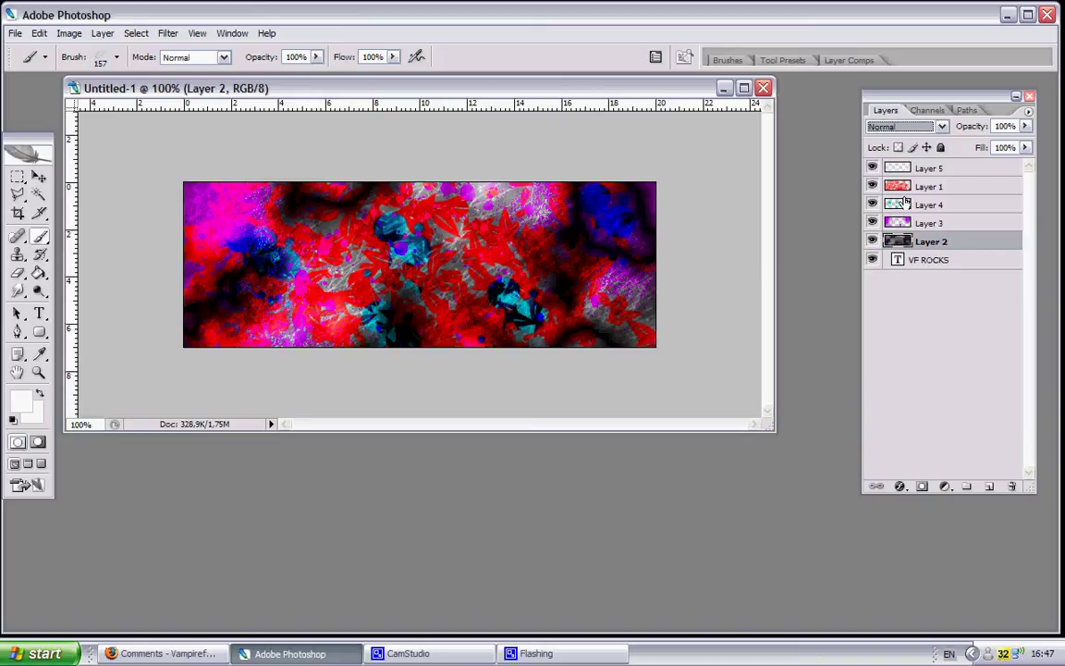
{"action": "left_click", "coordinate": [872, 261]}
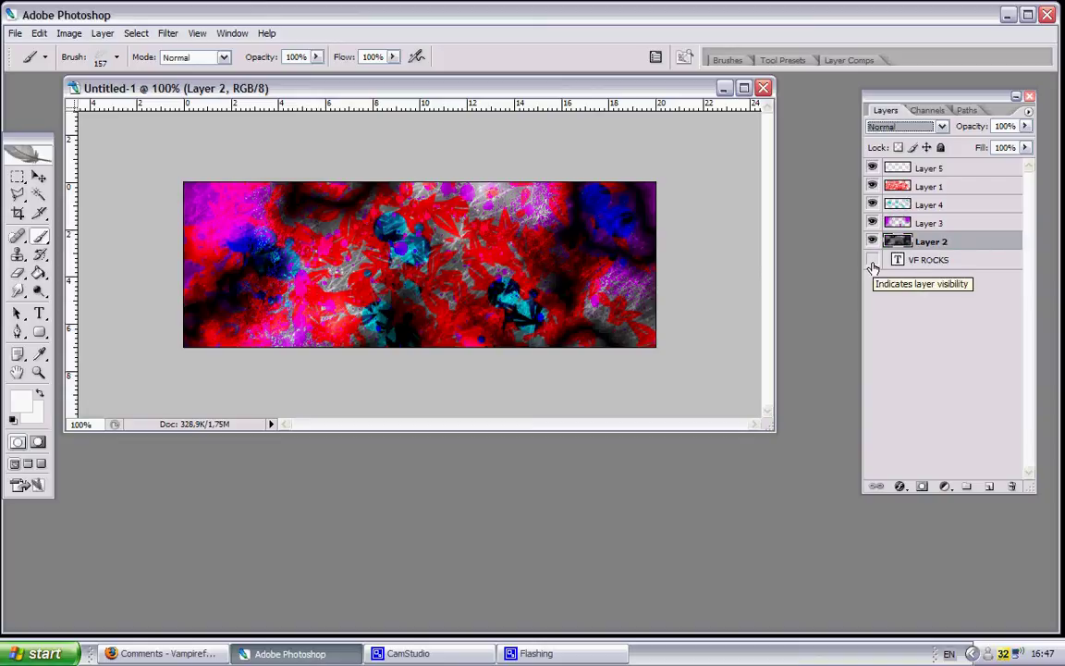
{"action": "left_click", "coordinate": [896, 205]}
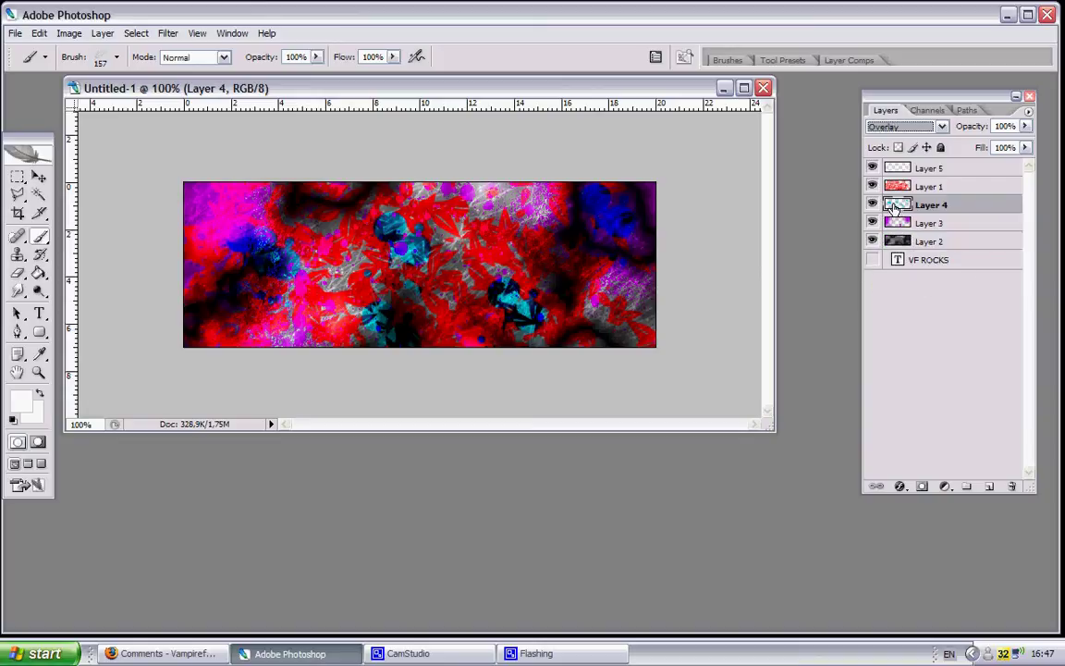
{"action": "mouse_move", "coordinate": [895, 208]}
{"action": "left_mouse_down"}
{"action": "mouse_move", "coordinate": [899, 184]}
{"action": "mouse_move", "coordinate": [914, 586]}
{"action": "left_mouse_up"}
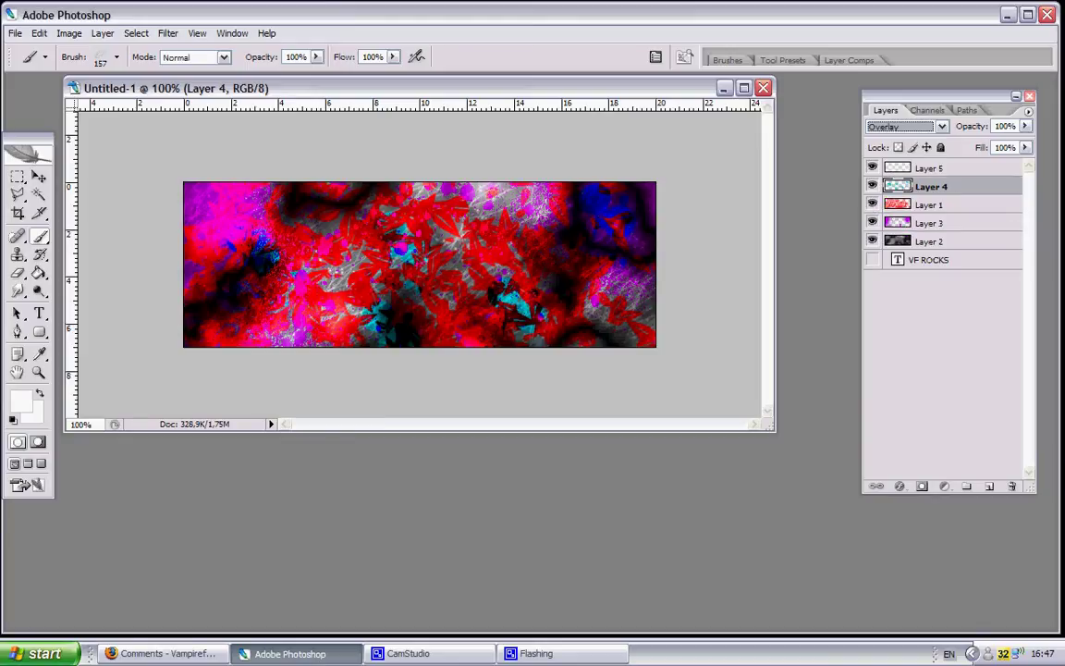
{"action": "left_click_drag", "start_coordinate": [895, 186], "coordinate": [903, 236]}
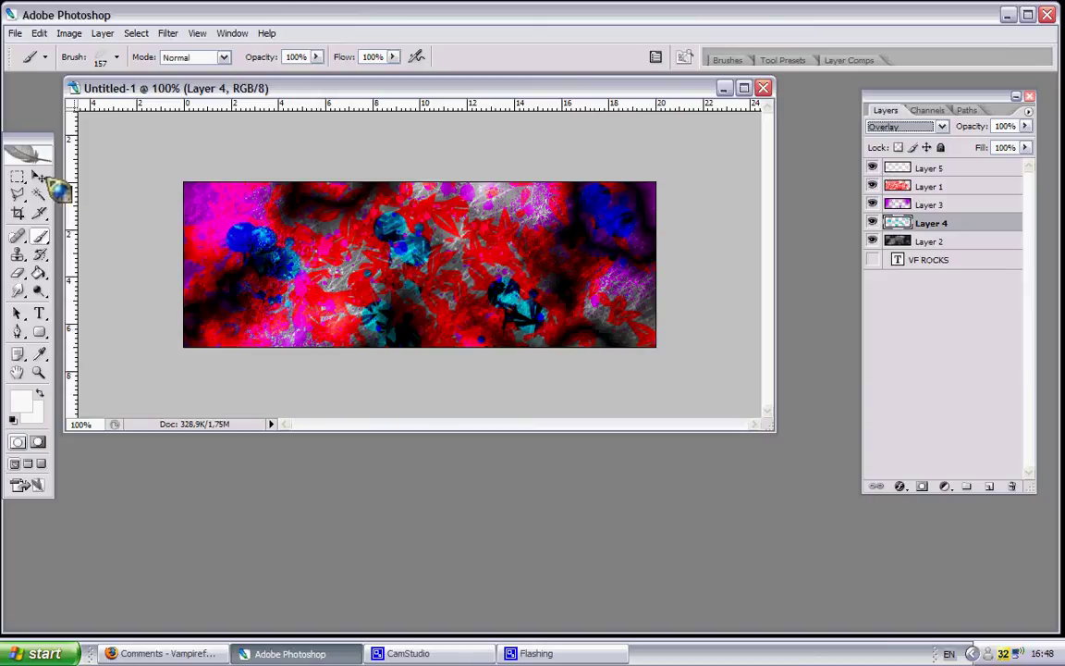
{"action": "left_click", "coordinate": [39, 177]}
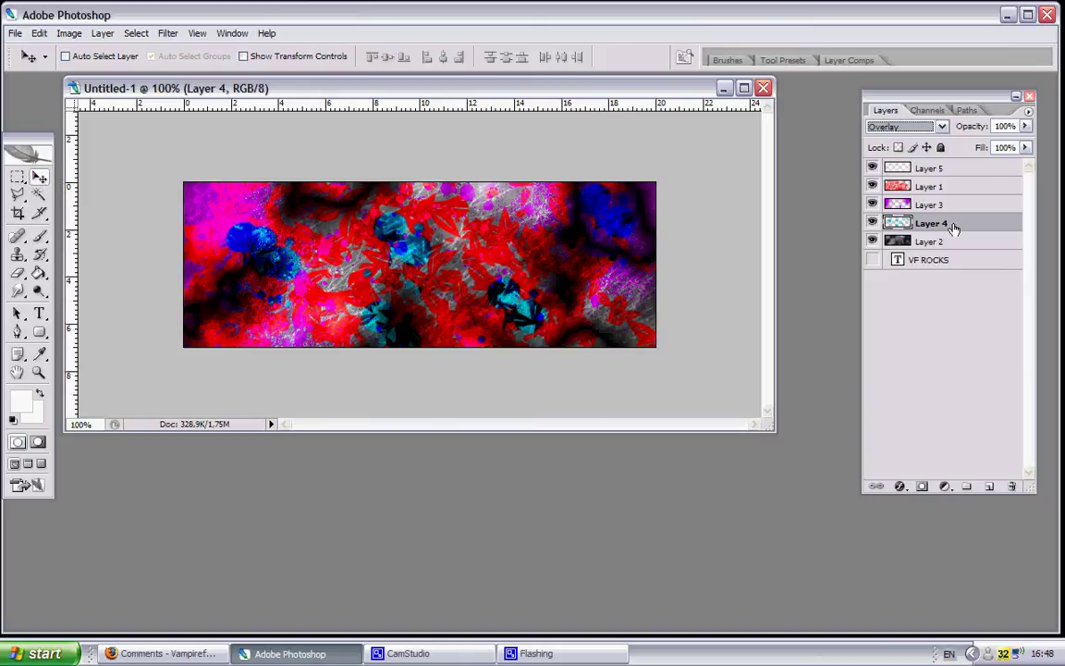
{"action": "key", "text": "ctrl+shift+e"}
{"action": "left_click", "coordinate": [873, 187]}
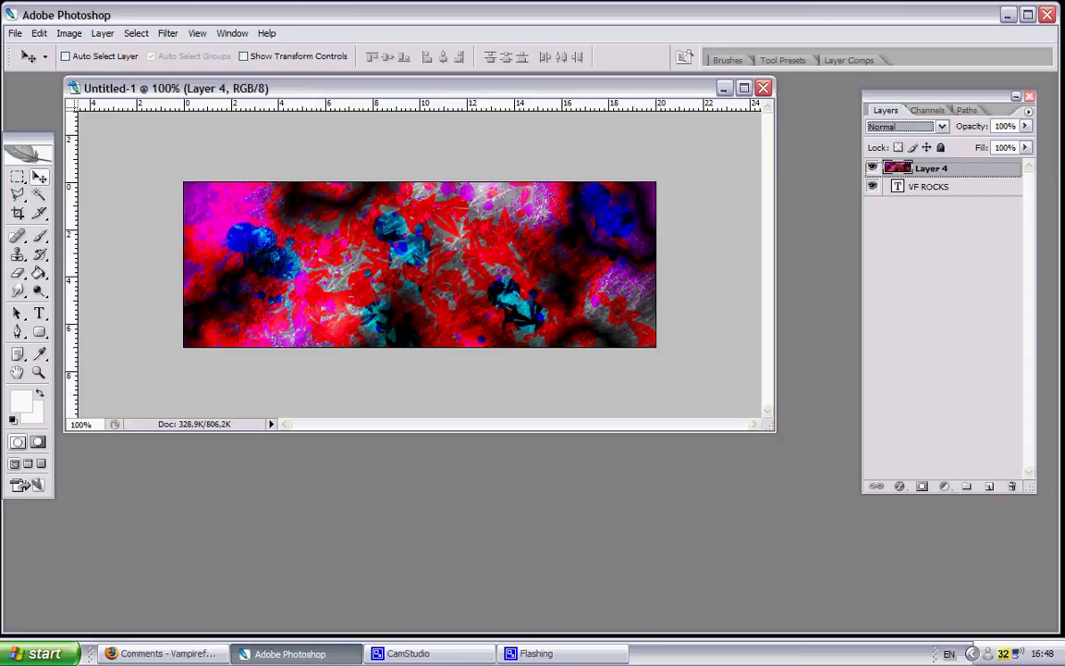
Step: Move the VF ROCKS text above Layer 4, make it white and switch its font to Croobie
{"action": "left_click_drag", "start_coordinate": [928, 187], "coordinate": [917, 166]}
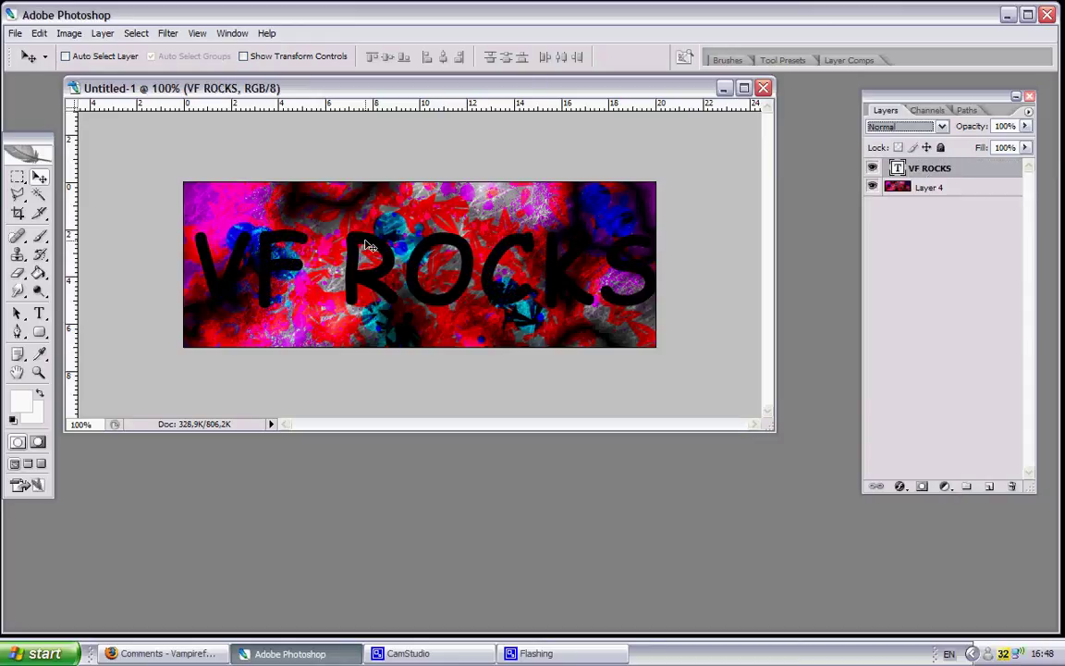
{"action": "left_click", "coordinate": [39, 314]}
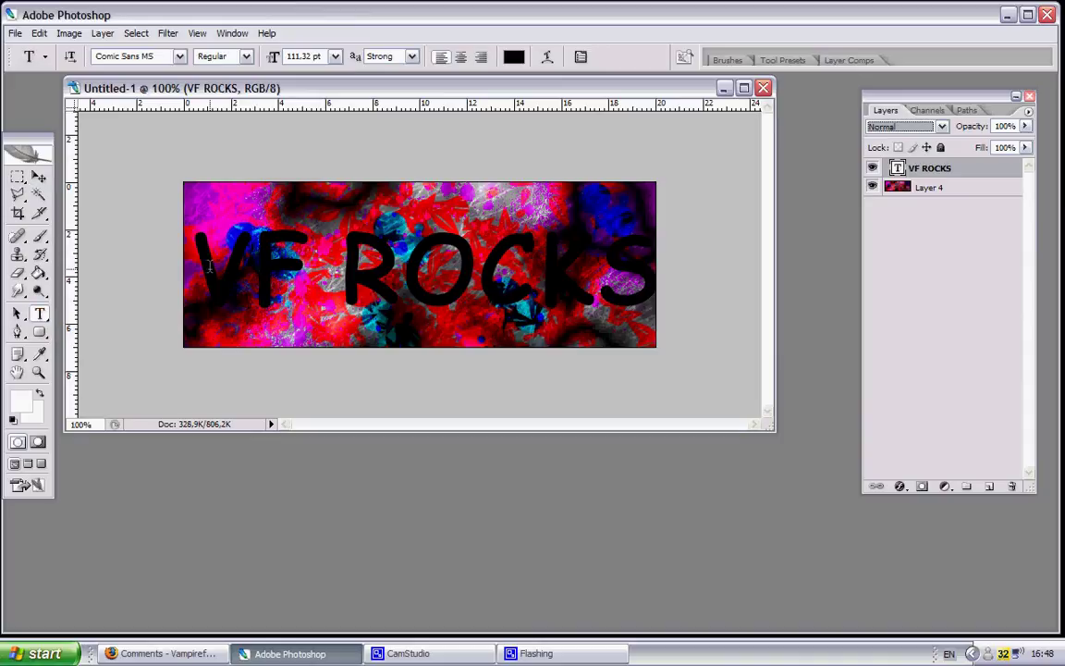
{"action": "left_click_drag", "start_coordinate": [204, 265], "coordinate": [701, 268]}
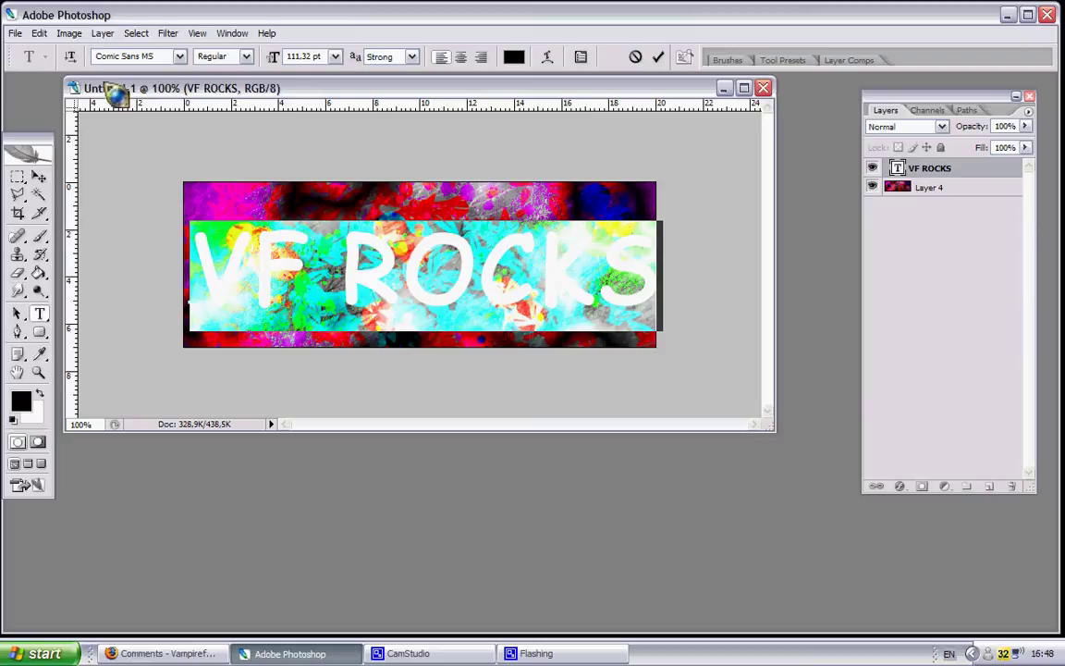
{"action": "left_click", "coordinate": [40, 393]}
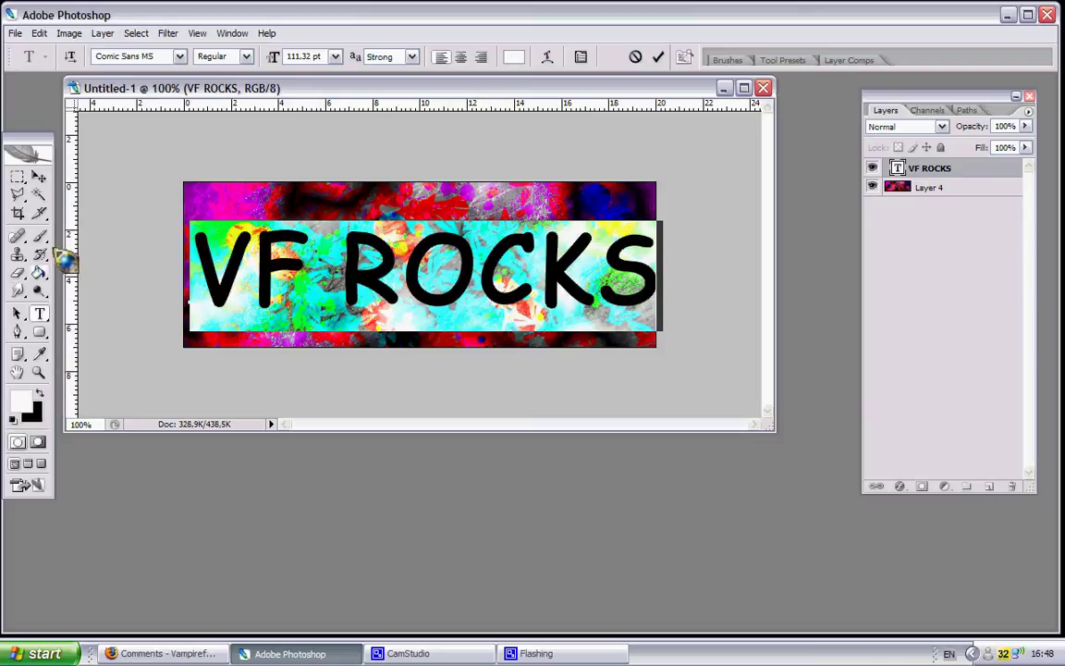
{"action": "left_click", "coordinate": [123, 59]}
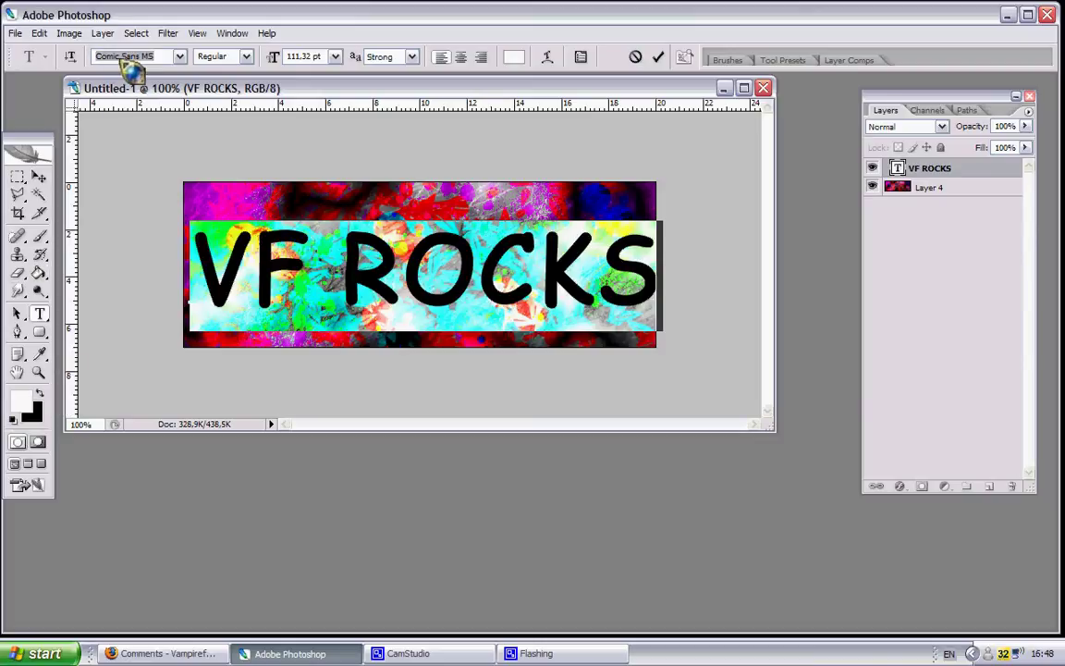
{"action": "key", "text": "Down"}
{"action": "key", "text": "Down"}
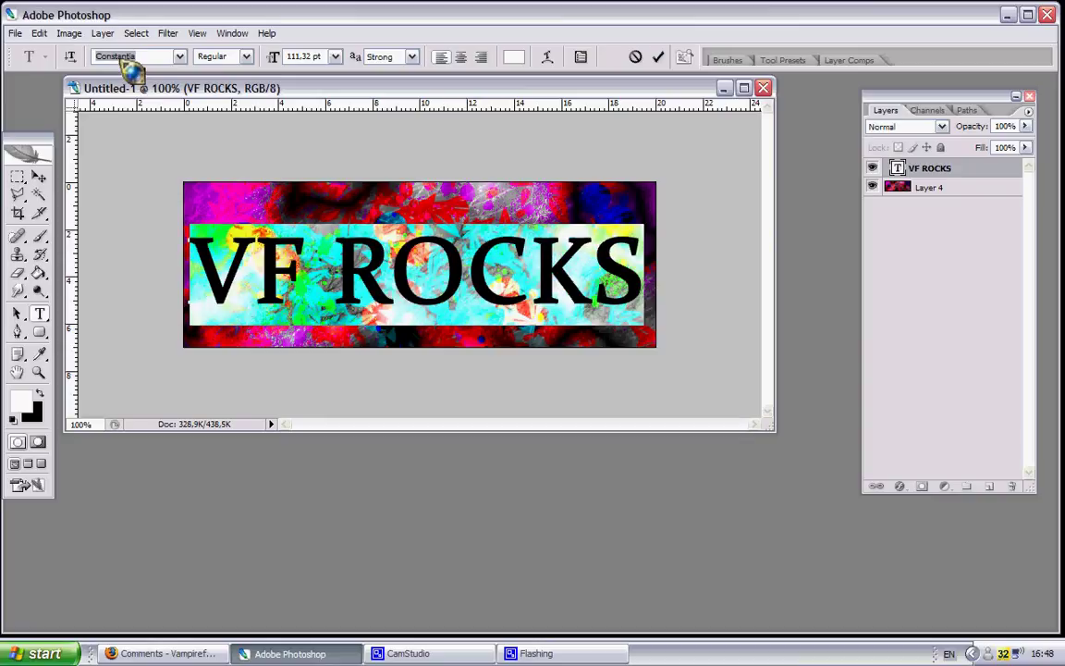
{"action": "key", "text": "Down"}
{"action": "key", "text": "Down"}
{"action": "key", "text": "Down"}
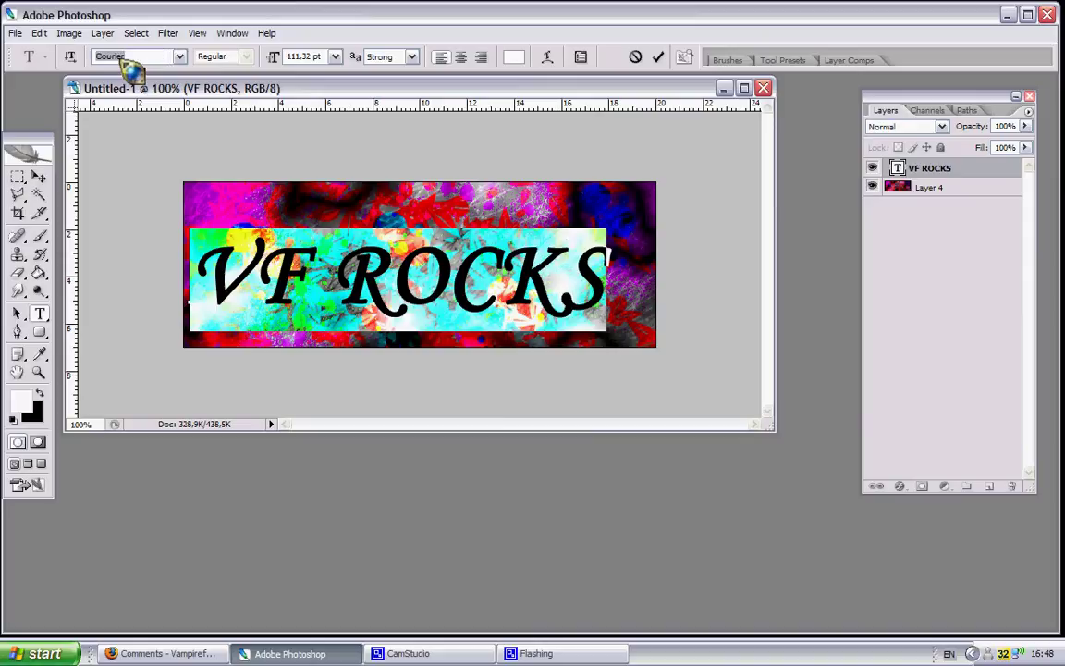
{"action": "key", "text": "Down"}
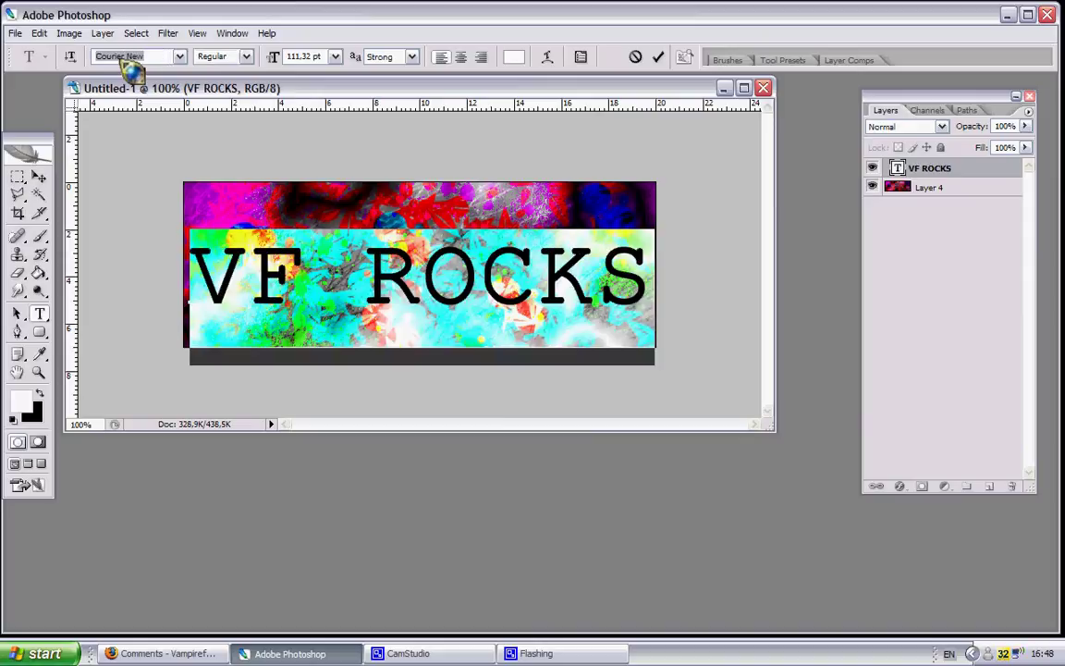
{"action": "key", "text": "Down"}
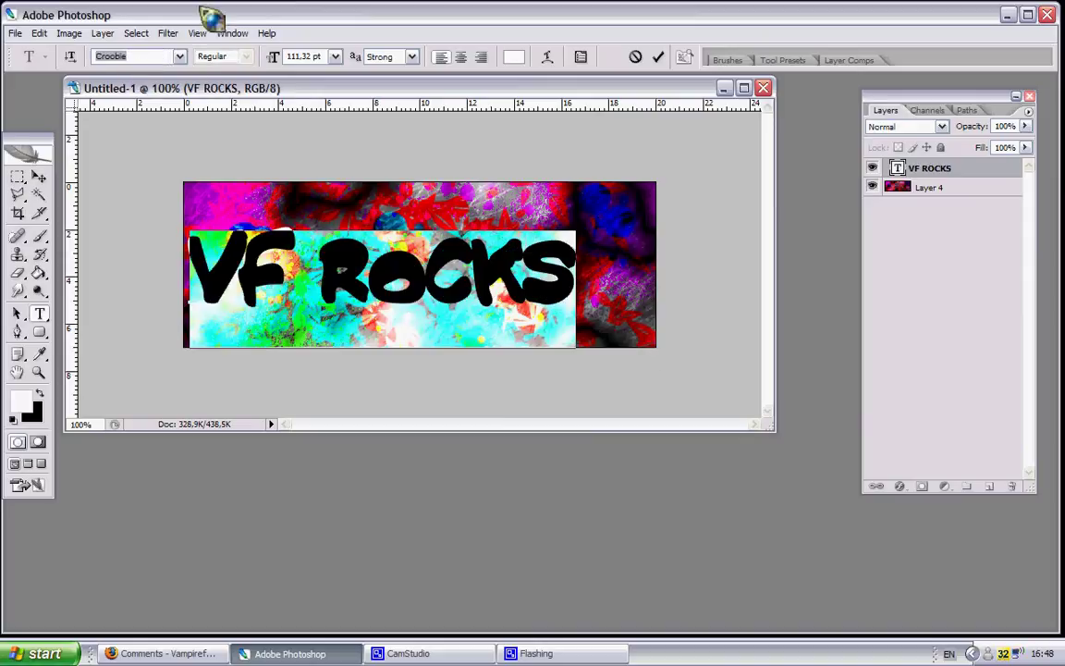
Step: Set the VF ROCKS font size to 132,32 pt and commit the text
{"action": "left_click", "coordinate": [311, 56]}
{"action": "key", "text": "Up"}
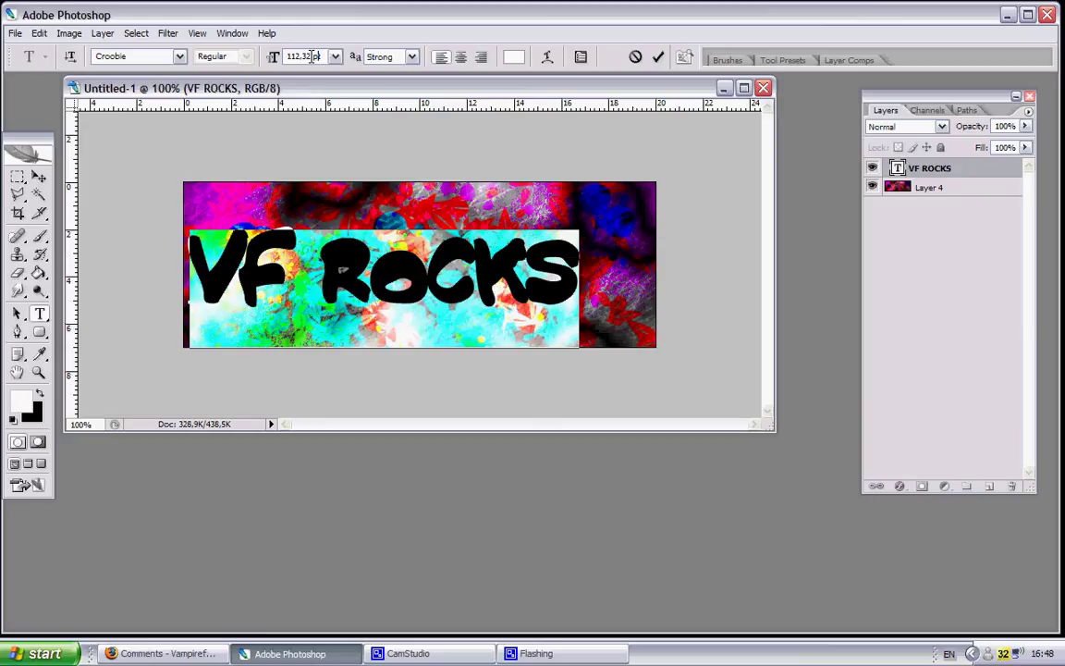
{"action": "key", "text": "Up"}
{"action": "key", "text": "Up"}
{"action": "key", "text": "Up"}
{"action": "key", "text": "Up"}
{"action": "key", "text": "Up"}
{"action": "key", "text": "Up"}
{"action": "key", "text": "Up"}
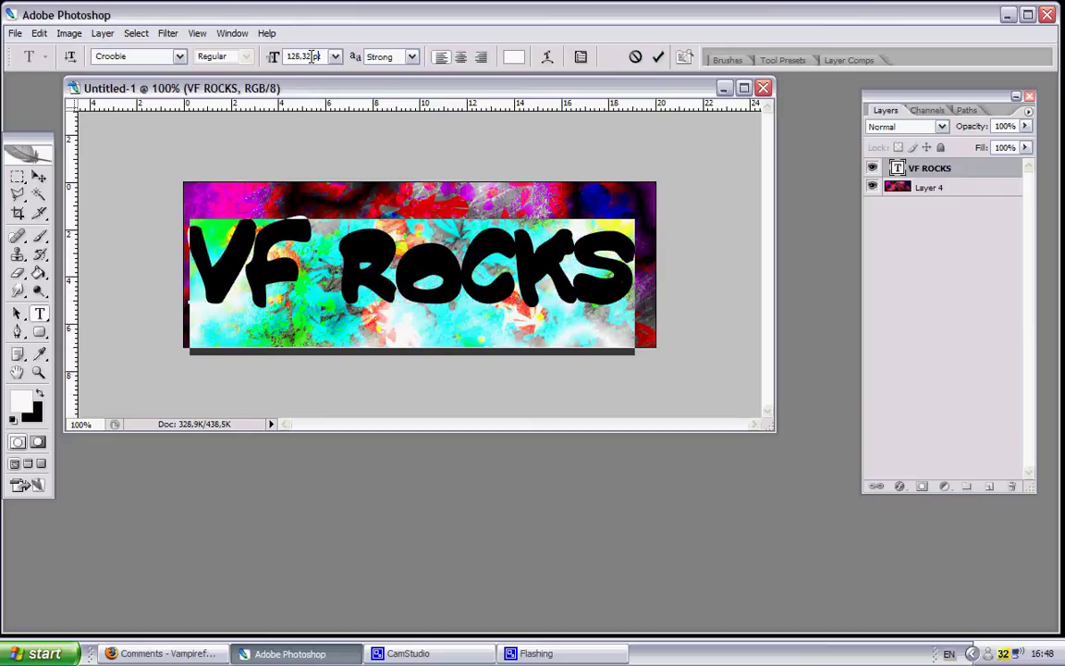
{"action": "key", "text": "Up"}
{"action": "key", "text": "Up"}
{"action": "key", "text": "Up"}
{"action": "key", "text": "Up"}
{"action": "key", "text": "Up"}
{"action": "key", "text": "Up"}
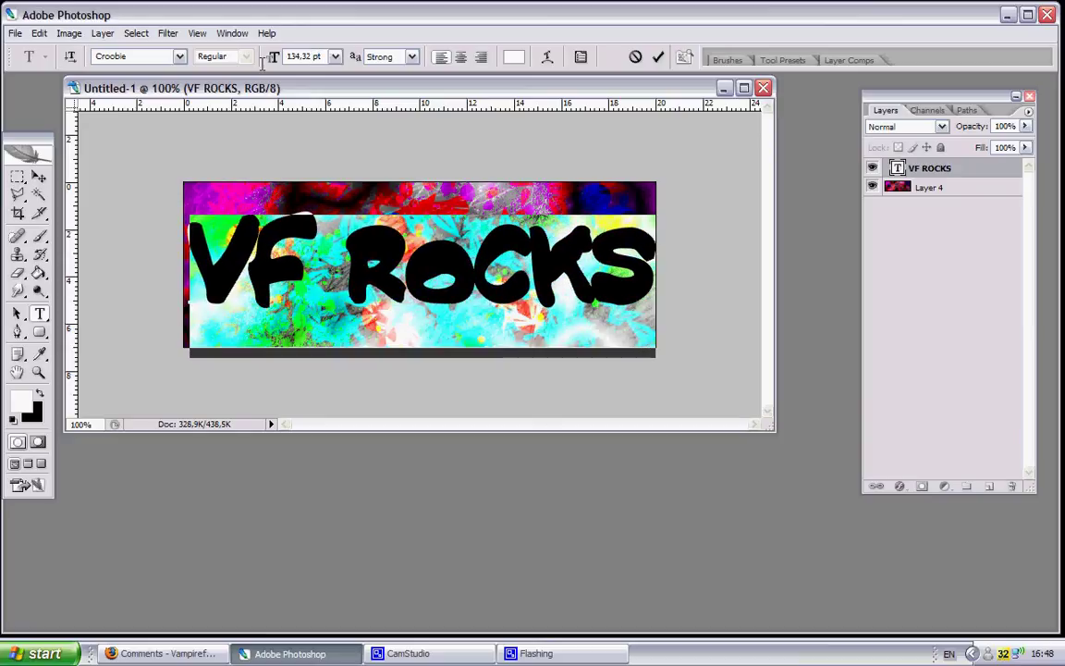
{"action": "key", "text": "Down"}
{"action": "key", "text": "Down"}
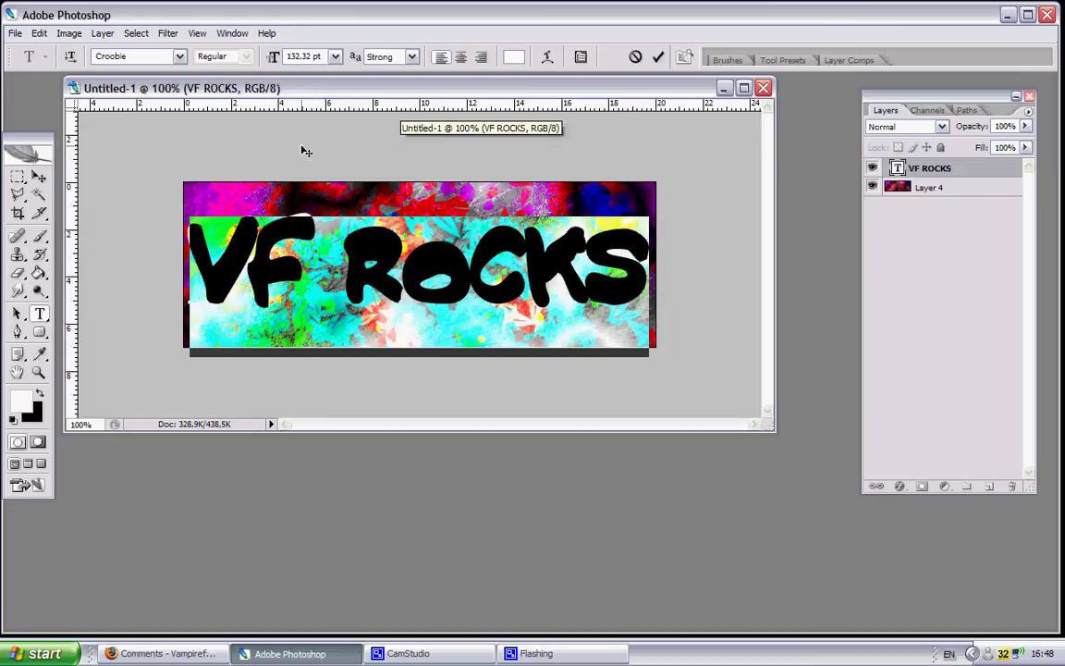
{"action": "left_click", "coordinate": [38, 175]}
Step: Nudge the text up and stretch the letters to about 160% height to fill the banner
{"action": "mouse_move", "coordinate": [407, 268]}
{"action": "left_mouse_down"}
{"action": "mouse_move", "coordinate": [396, 262]}
{"action": "mouse_move", "coordinate": [404, 243]}
{"action": "left_mouse_up"}
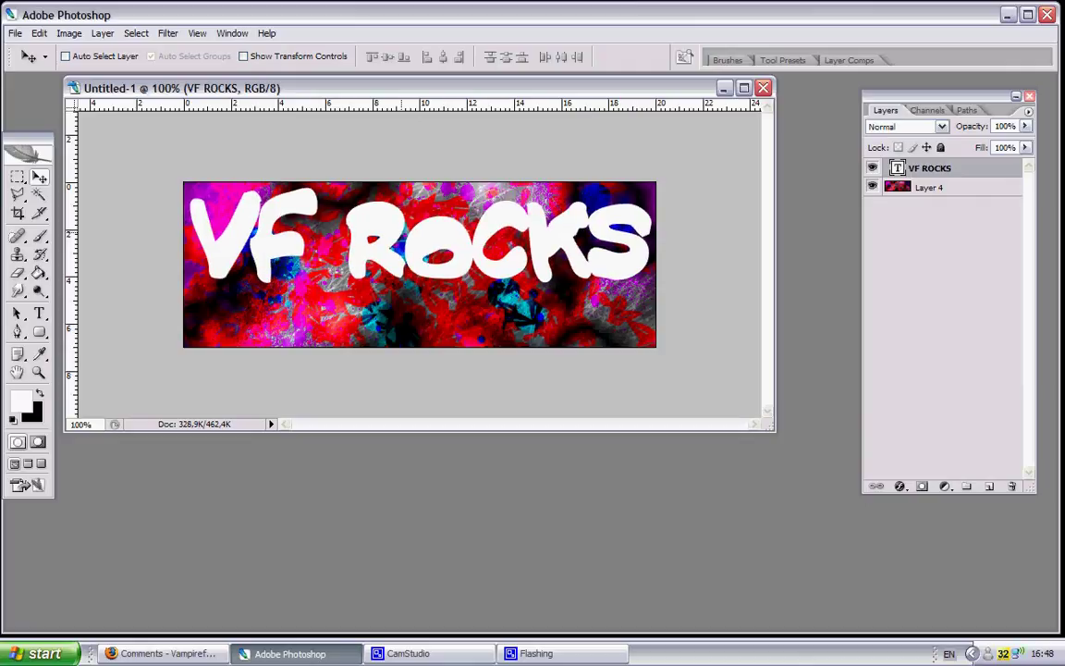
{"action": "key", "text": "ctrl+t"}
{"action": "left_click_drag", "start_coordinate": [421, 335], "coordinate": [420, 420]}
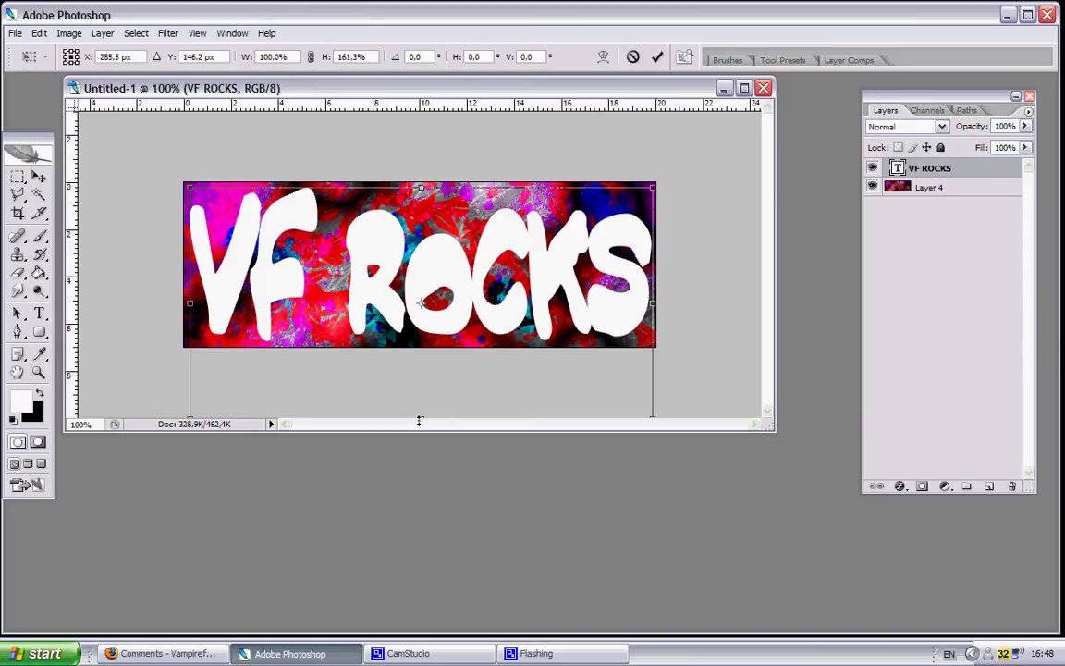
{"action": "left_click", "coordinate": [657, 57]}
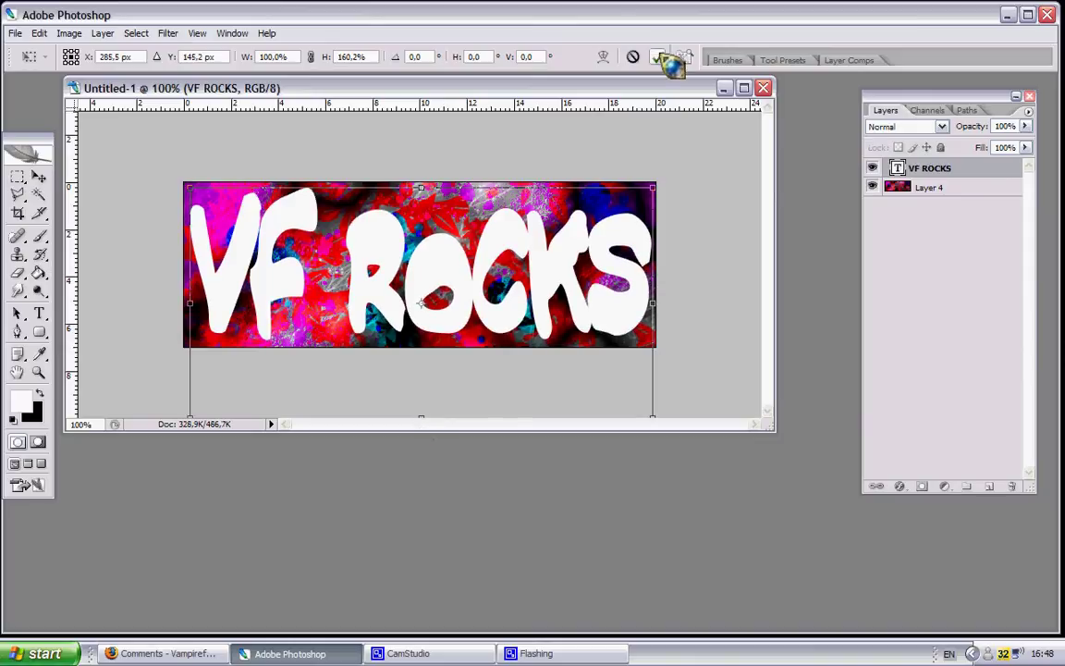
Step: Rasterize the VF ROCKS text layer and load its letter shapes as a selection
{"action": "right_click", "coordinate": [918, 169]}
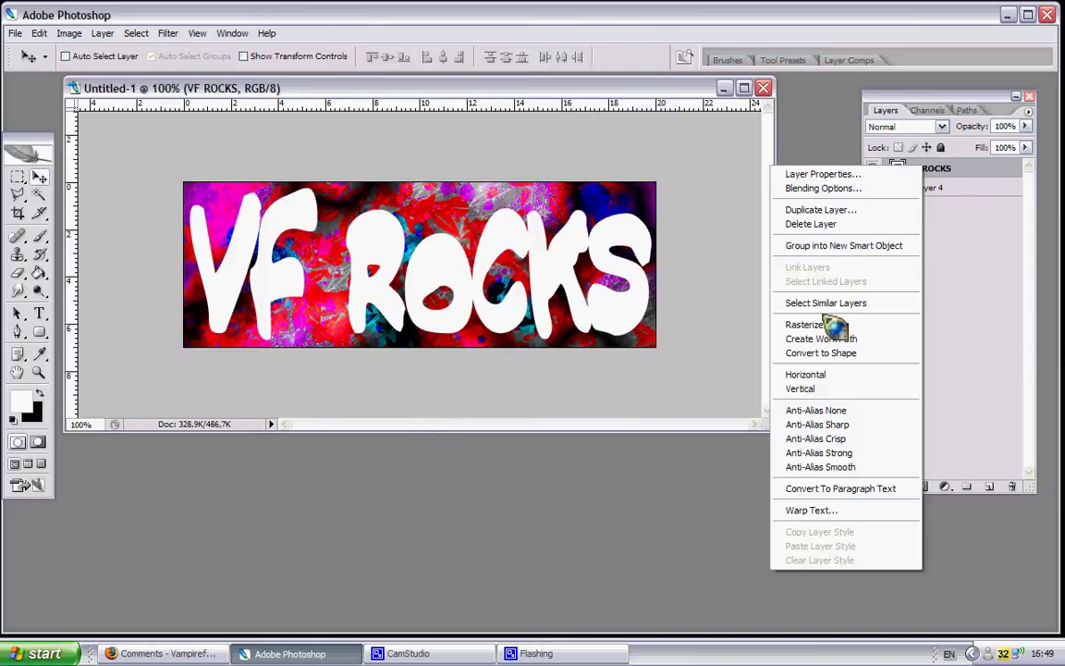
{"action": "left_click", "coordinate": [829, 326]}
{"action": "key", "text": "ctrl+a"}
{"action": "left_click", "coordinate": [897, 167], "text": "ctrl"}
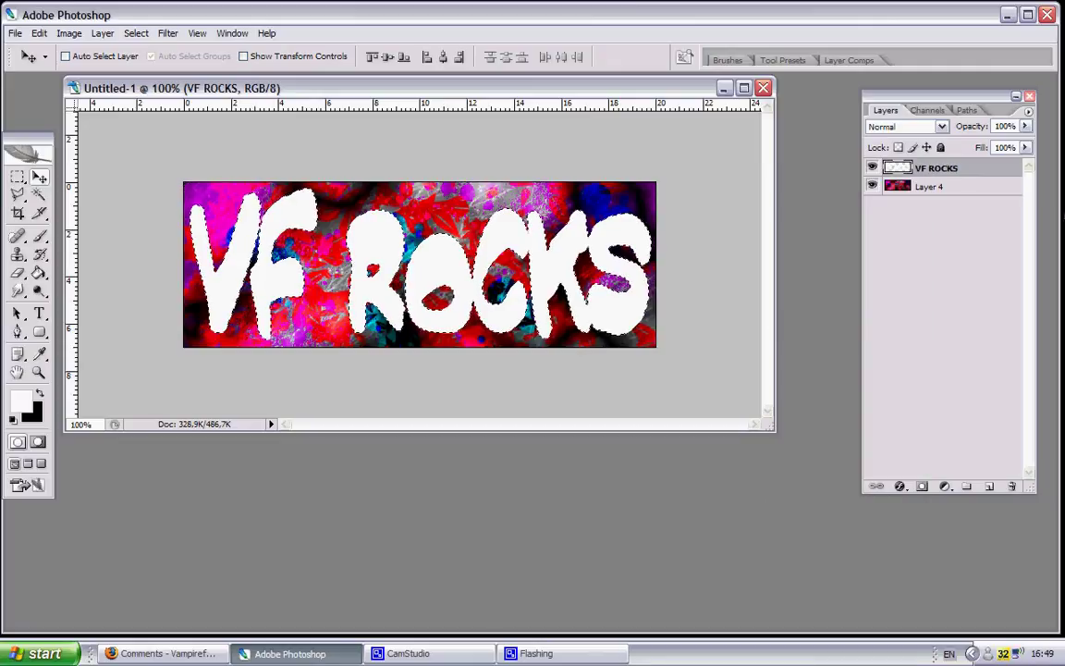
Step: Clear Layer 4's texture outside the letters, deselect, and delete the VF ROCKS text layer
{"action": "left_click", "coordinate": [930, 187]}
{"action": "key", "text": "Delete"}
{"action": "key", "text": "alt+BackSpace"}
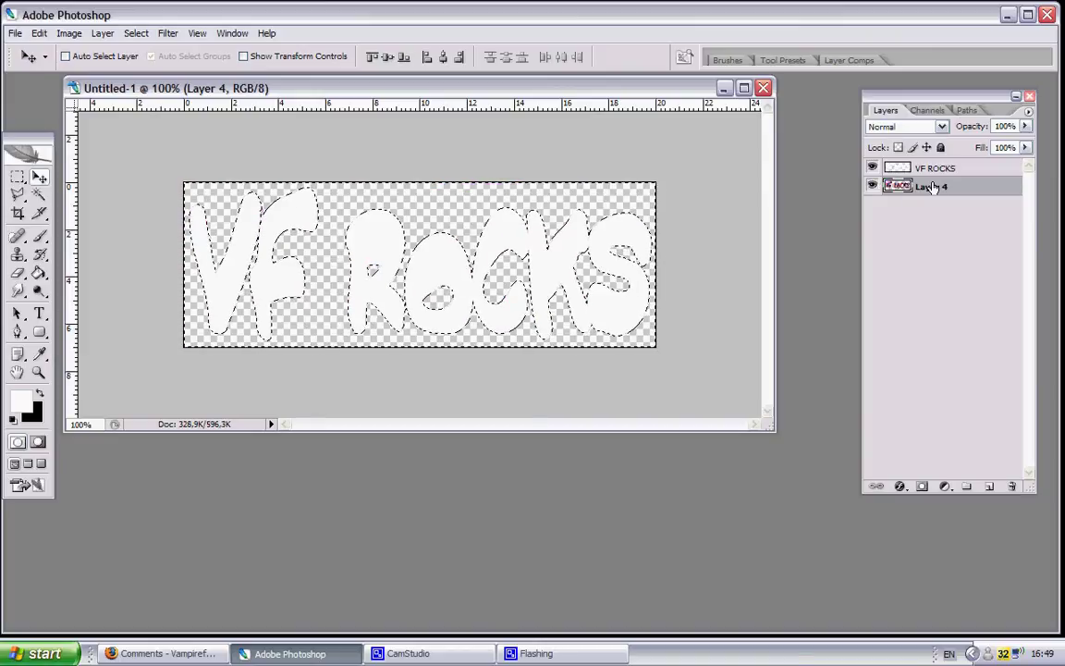
{"action": "key", "text": "ctrl+d"}
{"action": "left_click", "coordinate": [872, 167]}
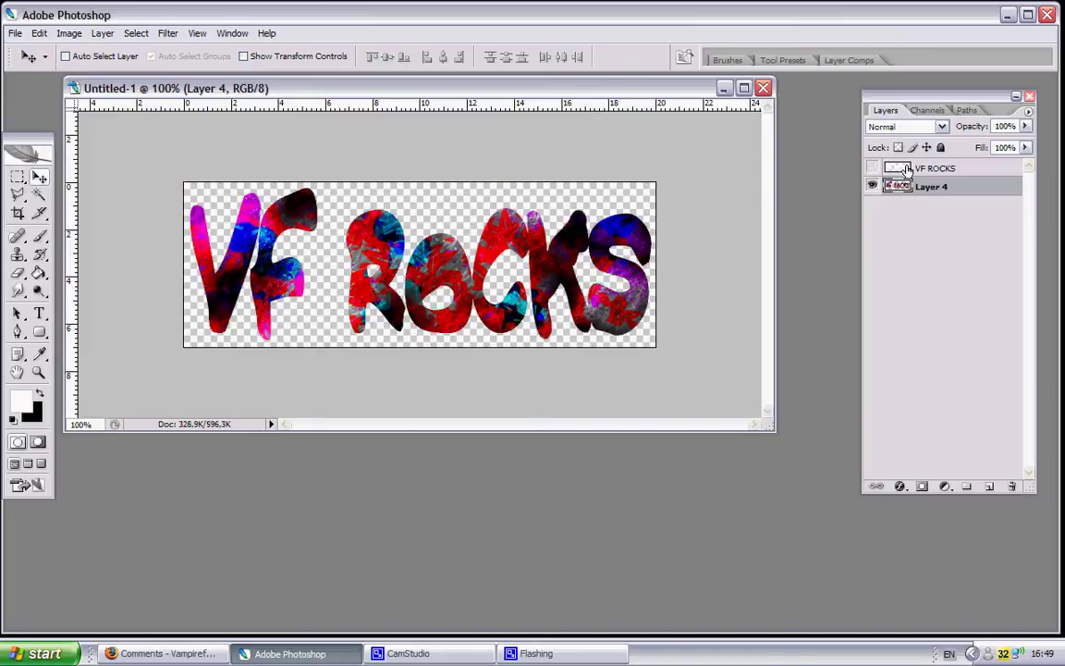
{"action": "mouse_move", "coordinate": [907, 170]}
{"action": "left_mouse_down"}
{"action": "mouse_move", "coordinate": [943, 470]}
{"action": "mouse_move", "coordinate": [1012, 486]}
{"action": "left_mouse_up"}
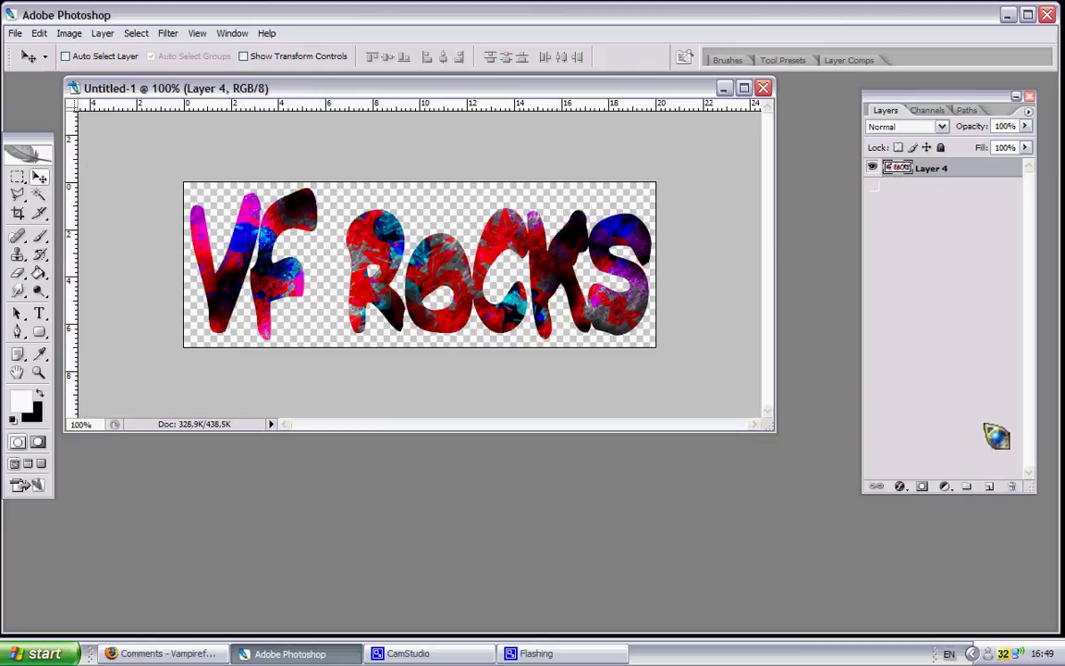
Step: Give Layer 4 a 4 px black outline stroke, then duplicate it as Layer 4 copy
{"action": "double_click", "coordinate": [897, 169]}
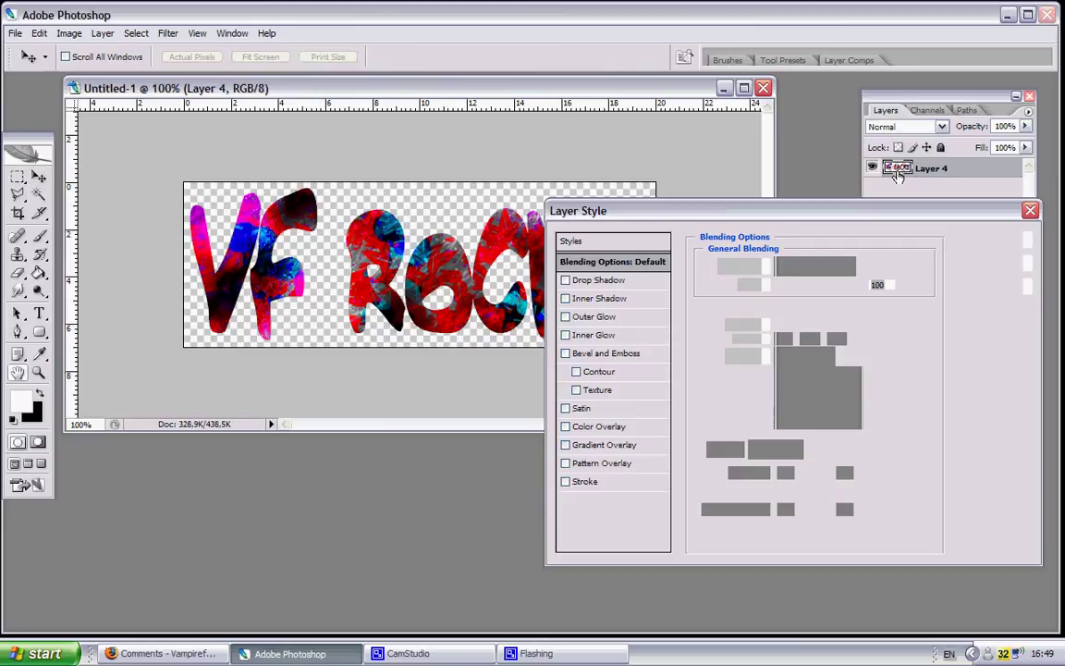
{"action": "left_click", "coordinate": [602, 483]}
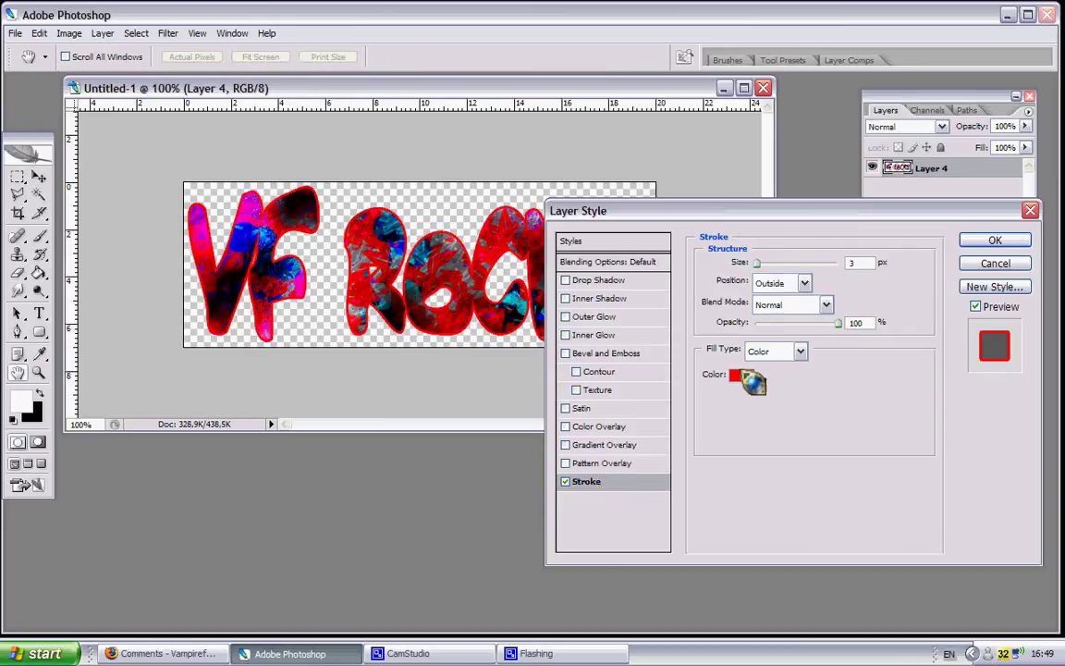
{"action": "left_click", "coordinate": [736, 377]}
{"action": "type", "text": "000000"}
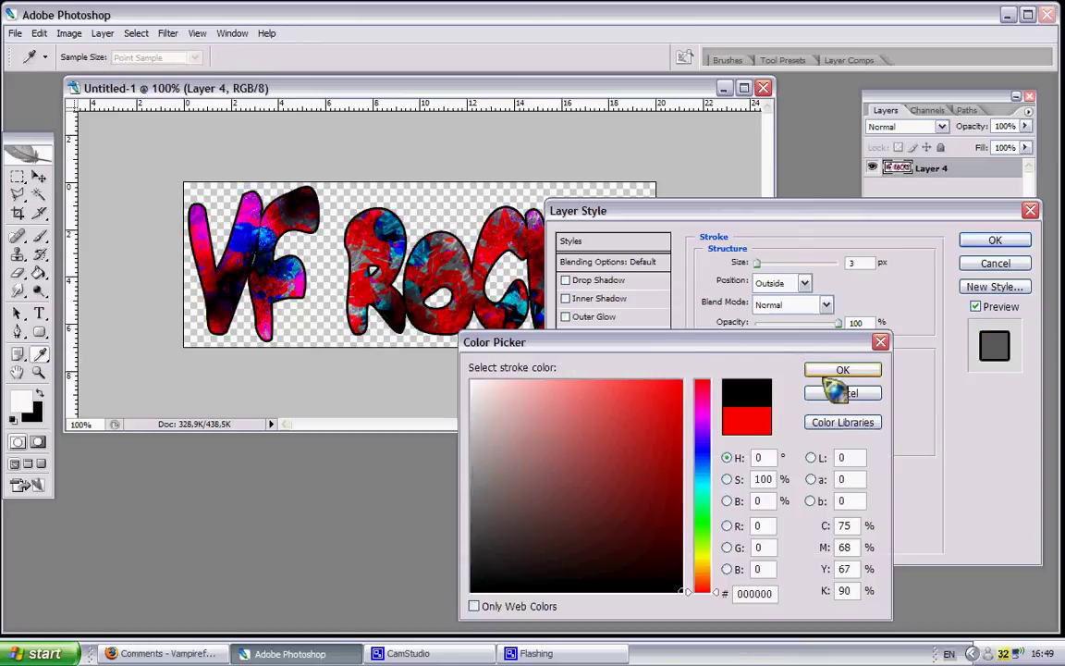
{"action": "left_click", "coordinate": [844, 371]}
{"action": "left_click", "coordinate": [860, 263]}
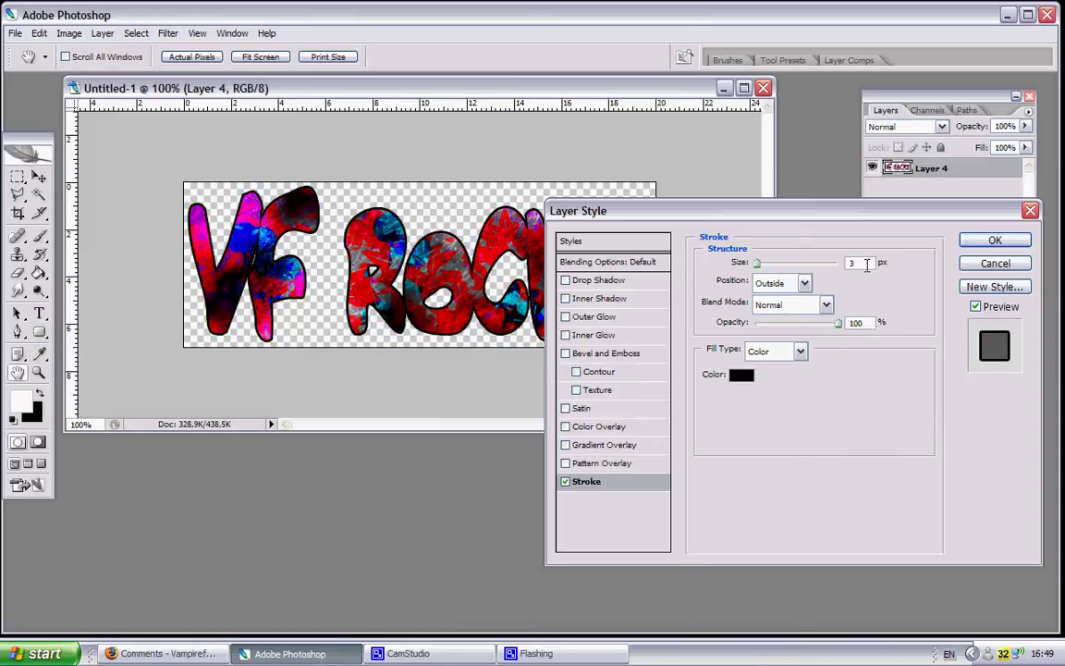
{"action": "key", "text": "Up"}
{"action": "left_click", "coordinate": [995, 240]}
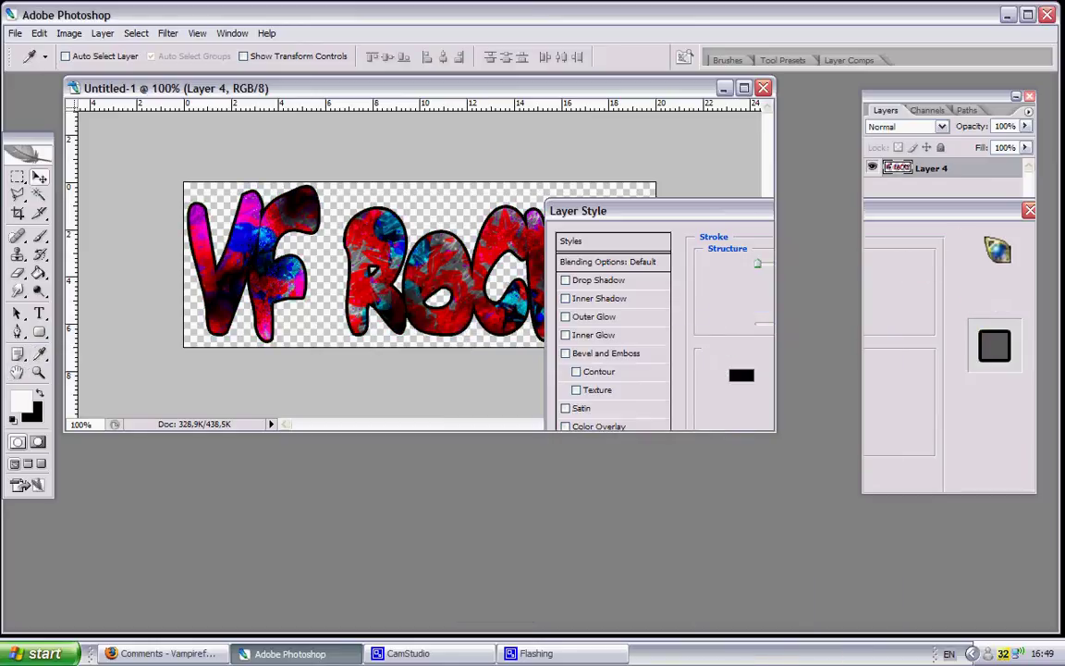
{"action": "key", "text": "ctrl+j"}
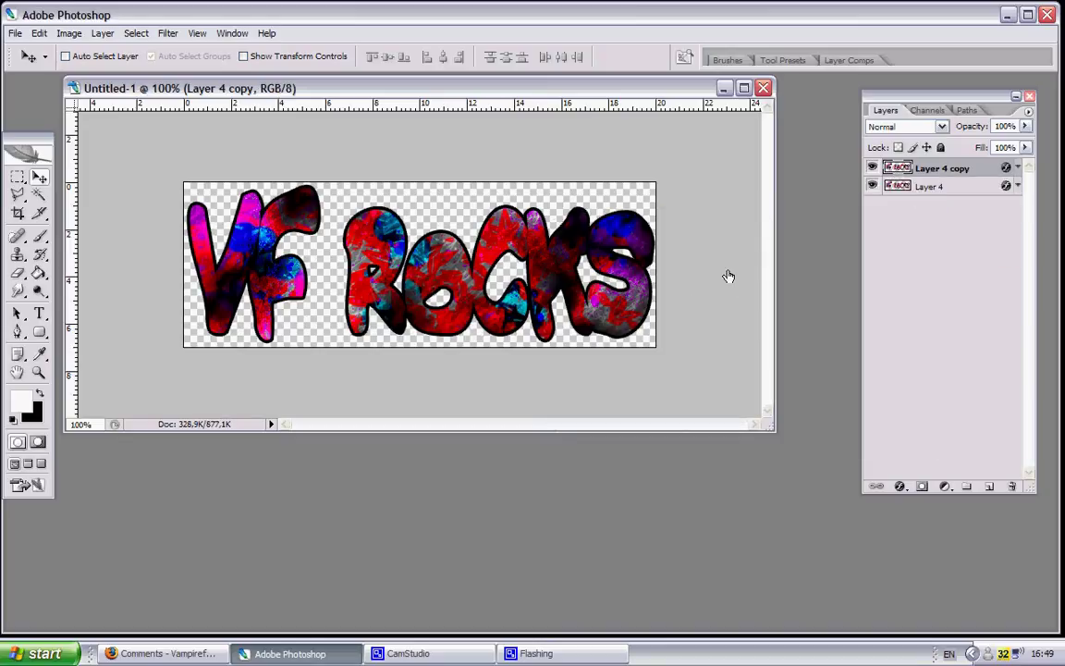
Step: Switch Layer 4 copy's stroke fill type to Gradient
{"action": "double_click", "coordinate": [980, 168]}
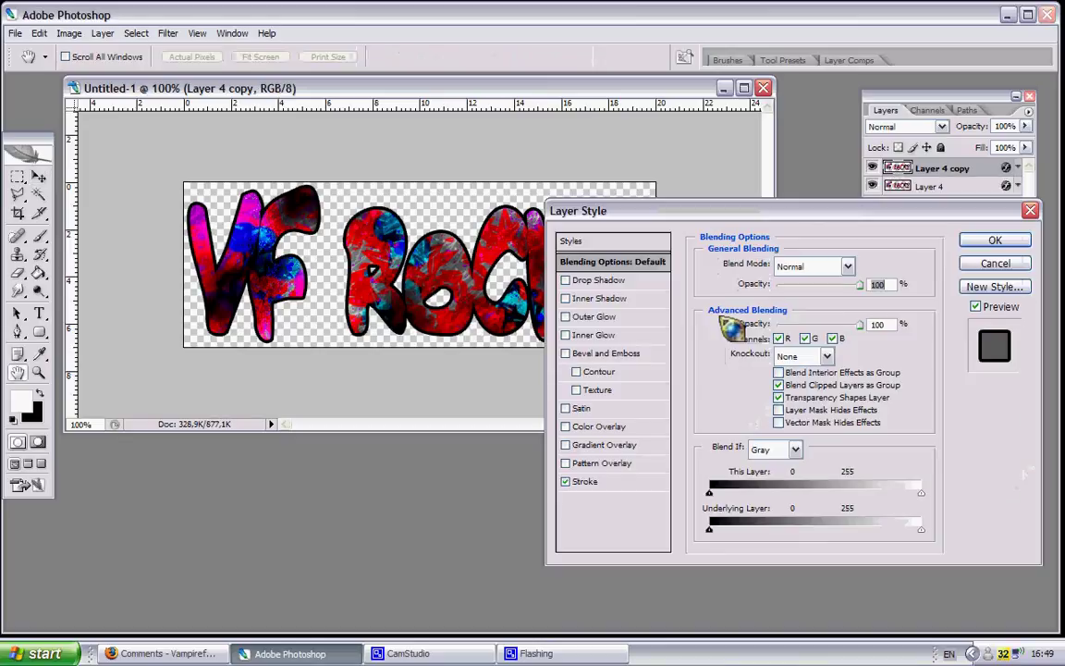
{"action": "left_click", "coordinate": [611, 482]}
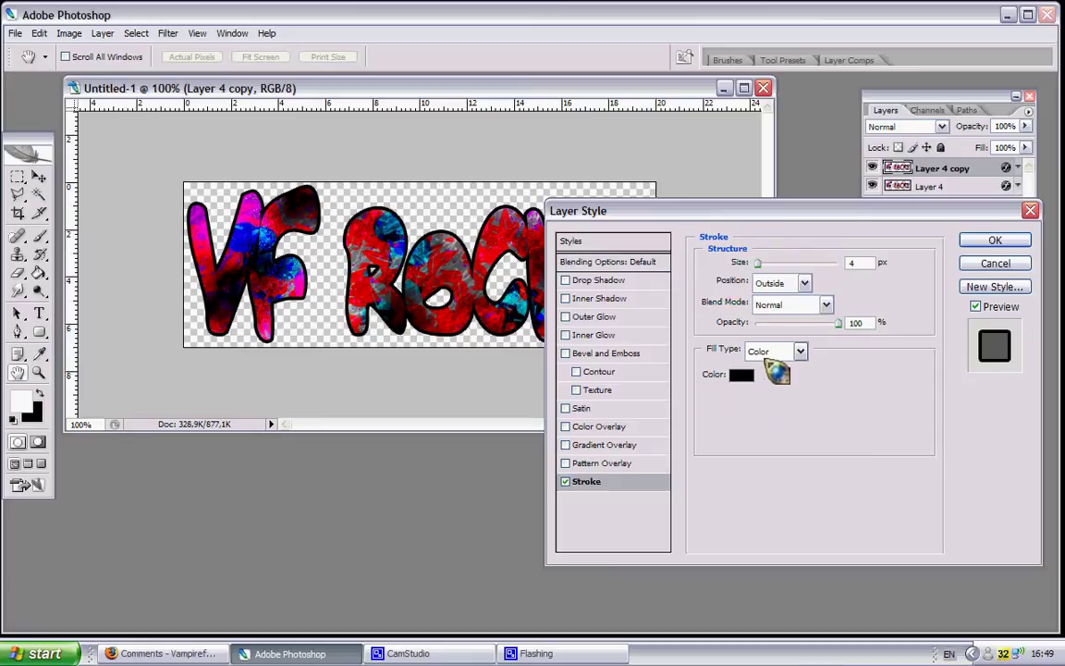
{"action": "left_click", "coordinate": [773, 352]}
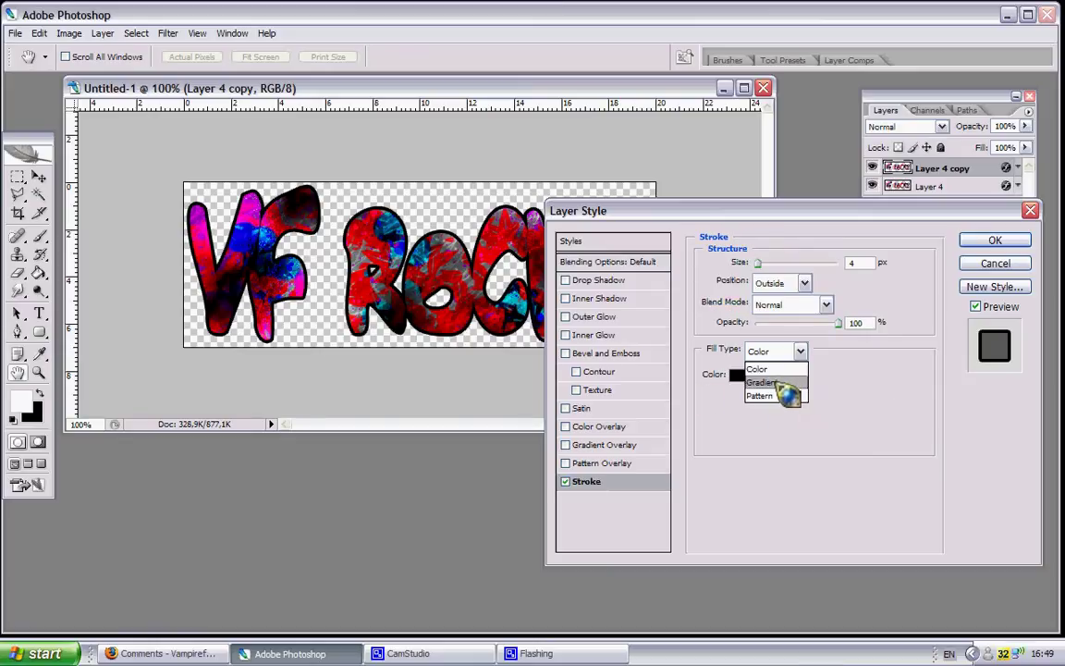
{"action": "left_click", "coordinate": [775, 383]}
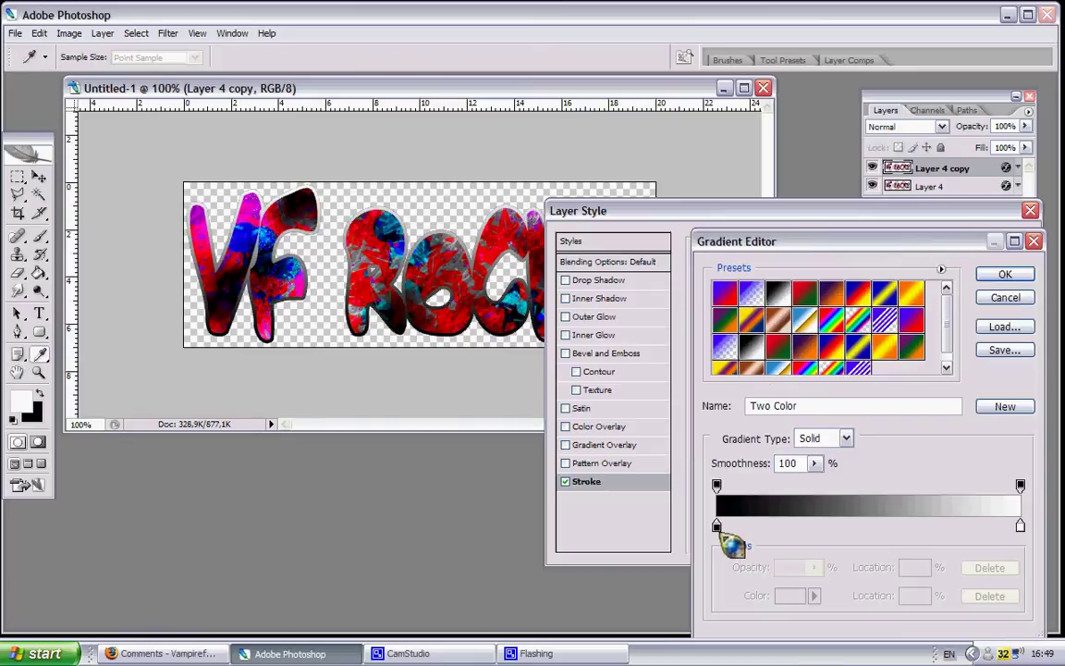
Step: Make the gradient's left colour stop dark purple
{"action": "left_click", "coordinate": [717, 525]}
{"action": "left_click", "coordinate": [792, 596]}
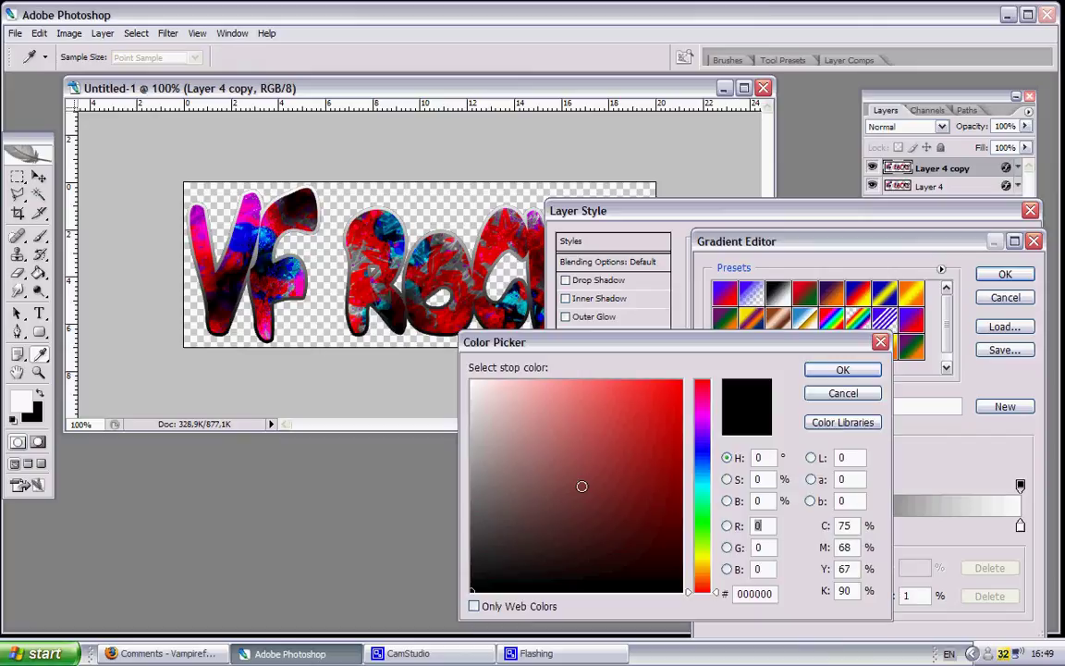
{"action": "left_click", "coordinate": [702, 432]}
{"action": "left_click", "coordinate": [682, 500]}
{"action": "left_click", "coordinate": [677, 514]}
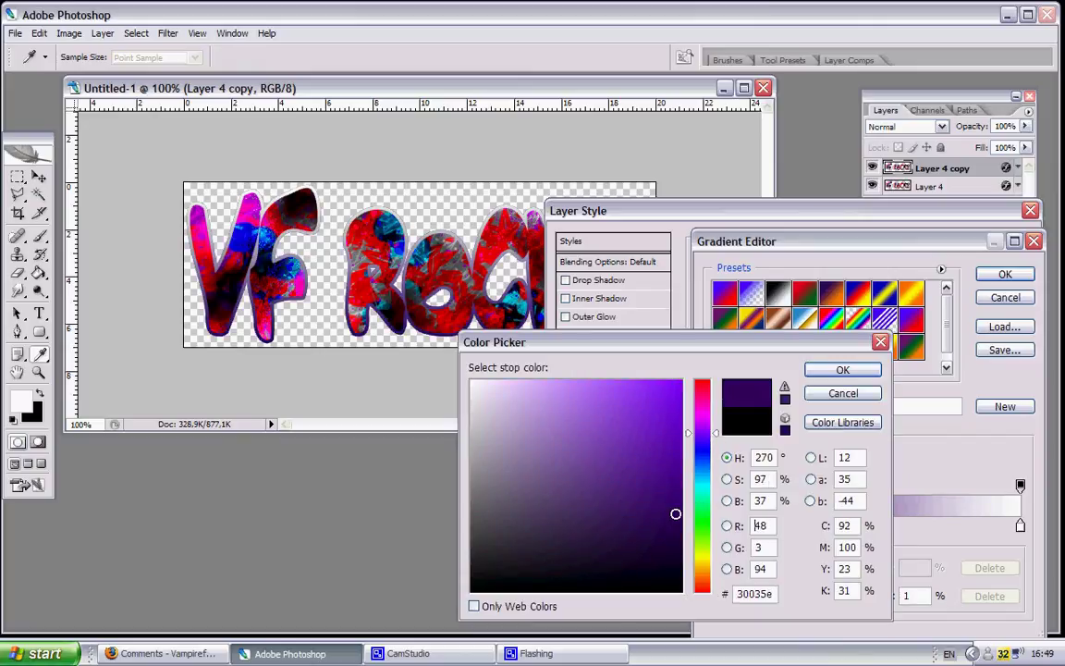
{"action": "left_click", "coordinate": [843, 370]}
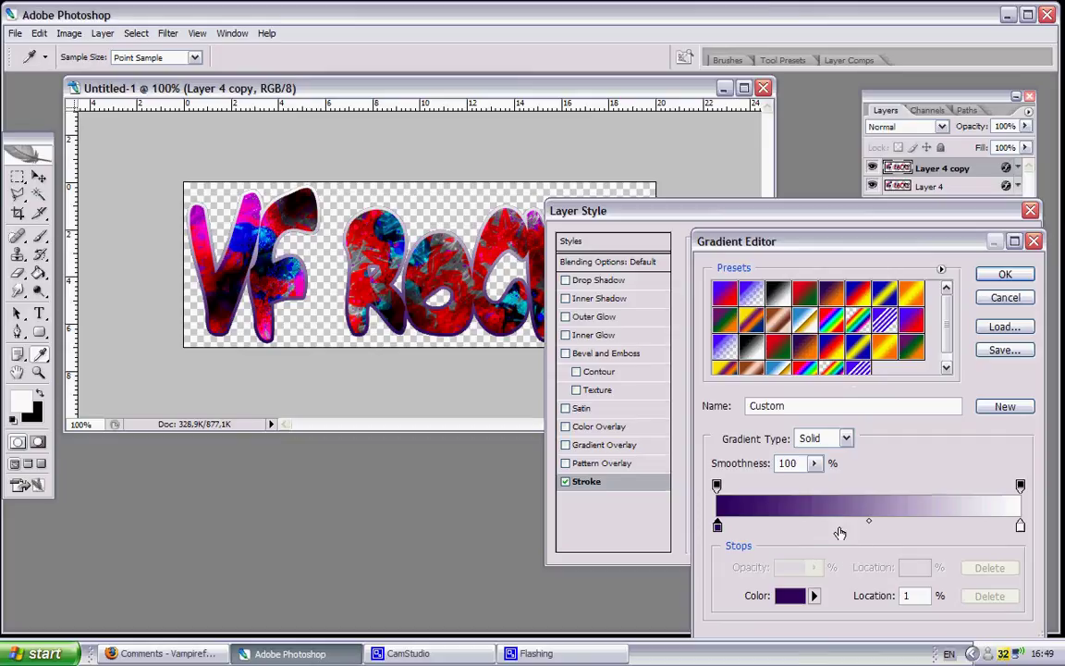
Step: Add a cyan gradient stop at about 40%
{"action": "left_click", "coordinate": [839, 526]}
{"action": "left_click", "coordinate": [791, 596]}
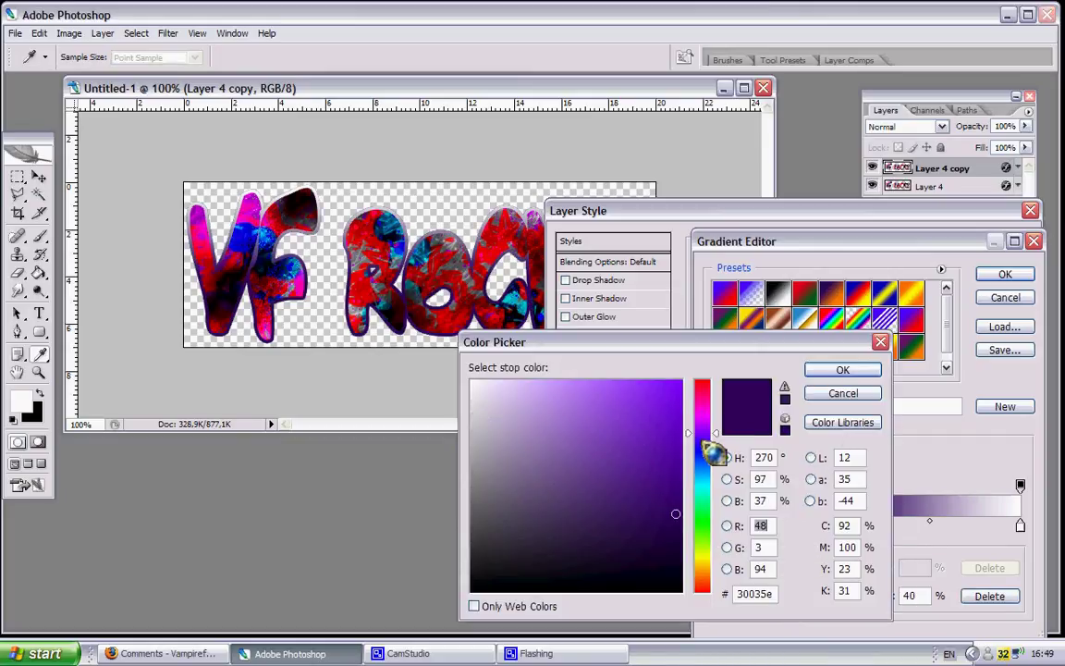
{"action": "left_click_drag", "start_coordinate": [712, 451], "coordinate": [714, 496]}
{"action": "left_click", "coordinate": [658, 407]}
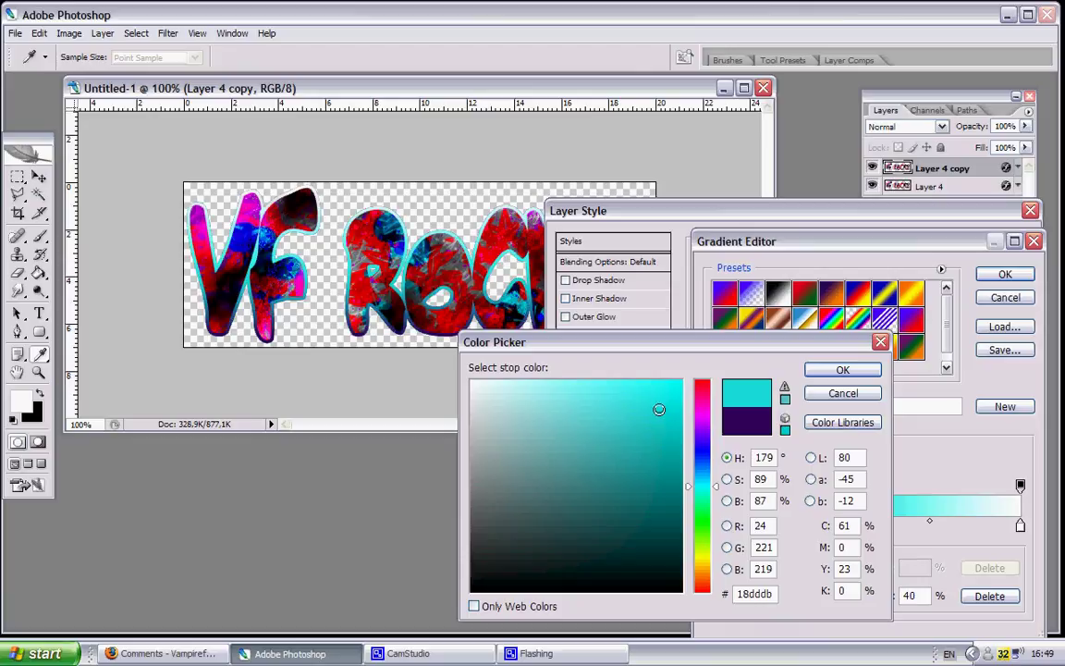
{"action": "left_click", "coordinate": [664, 429]}
{"action": "left_click", "coordinate": [668, 435]}
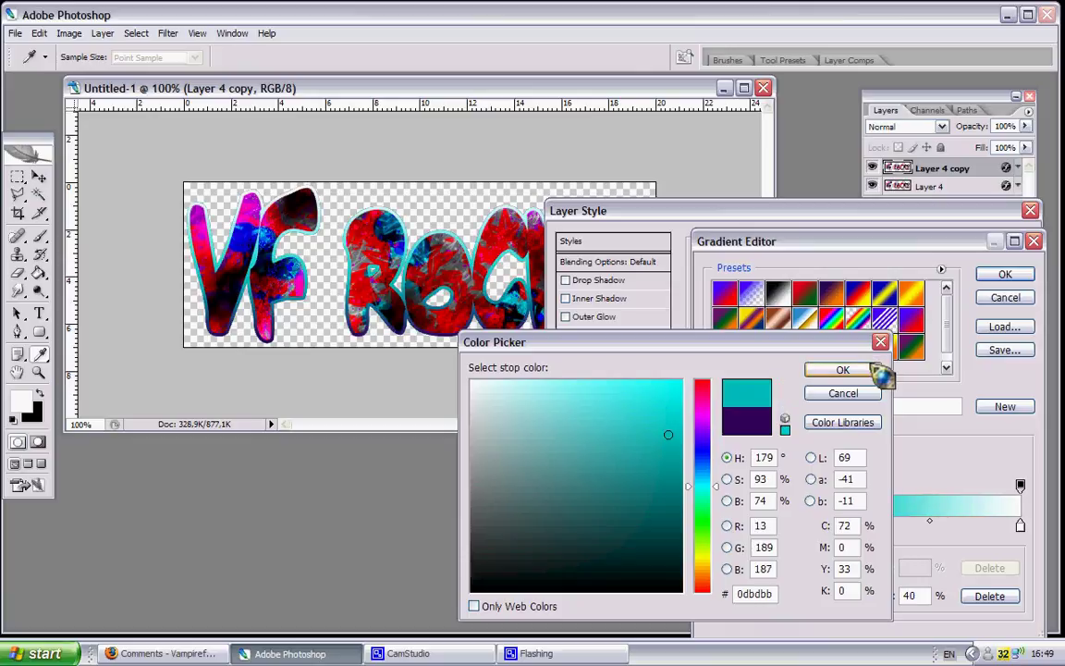
{"action": "left_click", "coordinate": [874, 370]}
Step: Add a pale pink gradient stop further right
{"action": "left_click", "coordinate": [941, 527]}
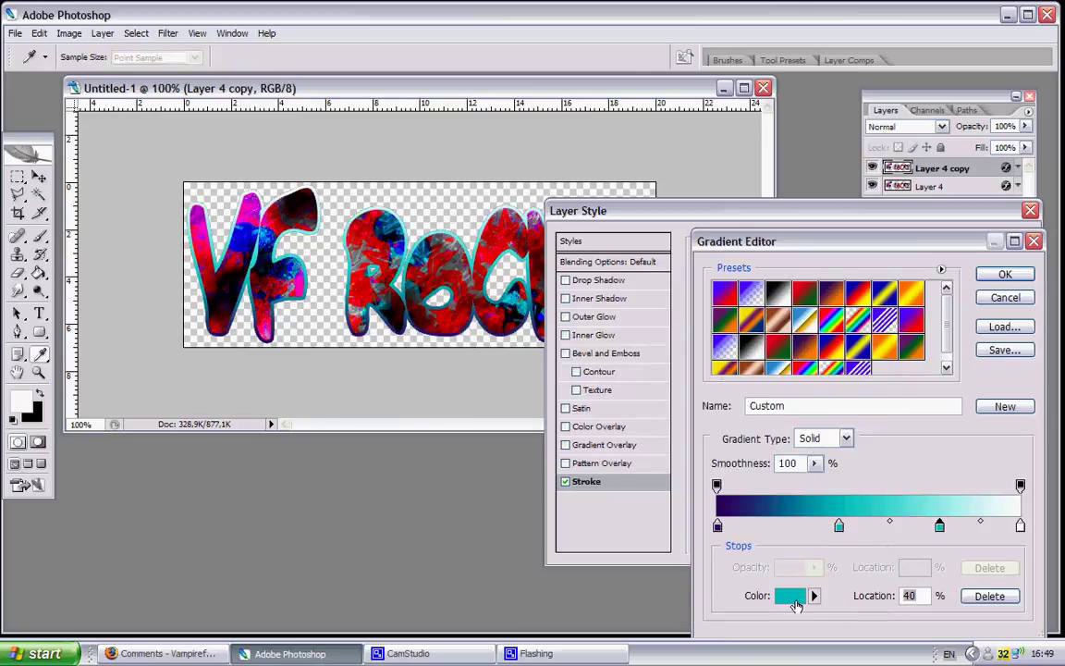
{"action": "left_click", "coordinate": [790, 596]}
{"action": "left_click", "coordinate": [705, 408]}
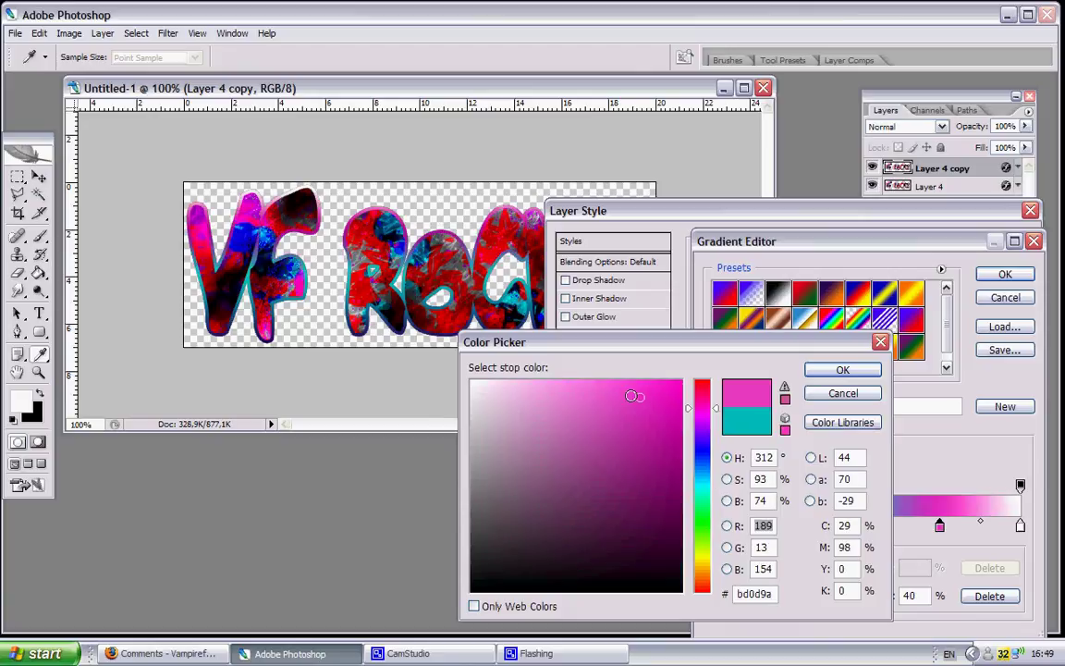
{"action": "left_click_drag", "start_coordinate": [631, 396], "coordinate": [520, 382]}
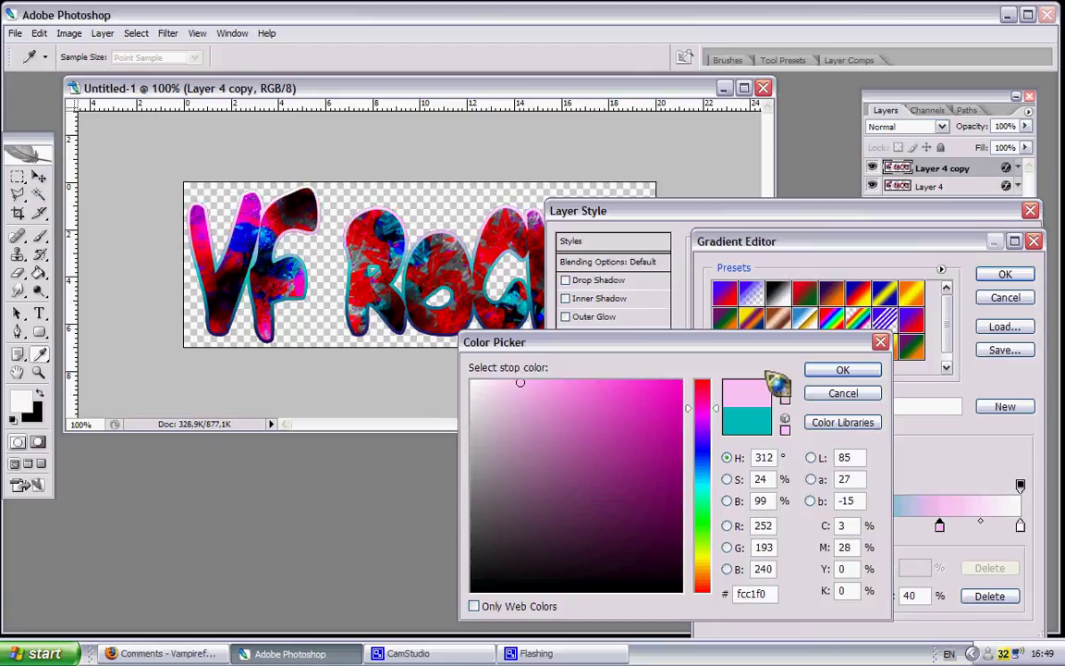
{"action": "left_click", "coordinate": [843, 370]}
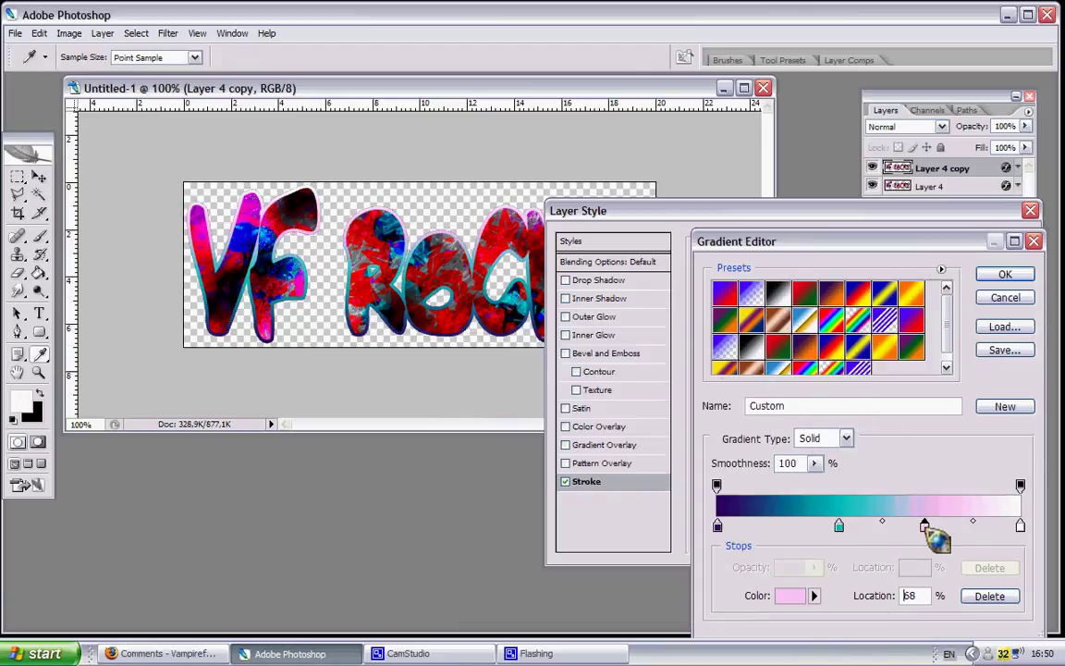
Step: Shift the pink, cyan (to 34%) and white stops left, then apply the gradient stroke
{"action": "left_click_drag", "start_coordinate": [940, 528], "coordinate": [912, 532]}
{"action": "left_click_drag", "start_coordinate": [839, 526], "coordinate": [819, 525]}
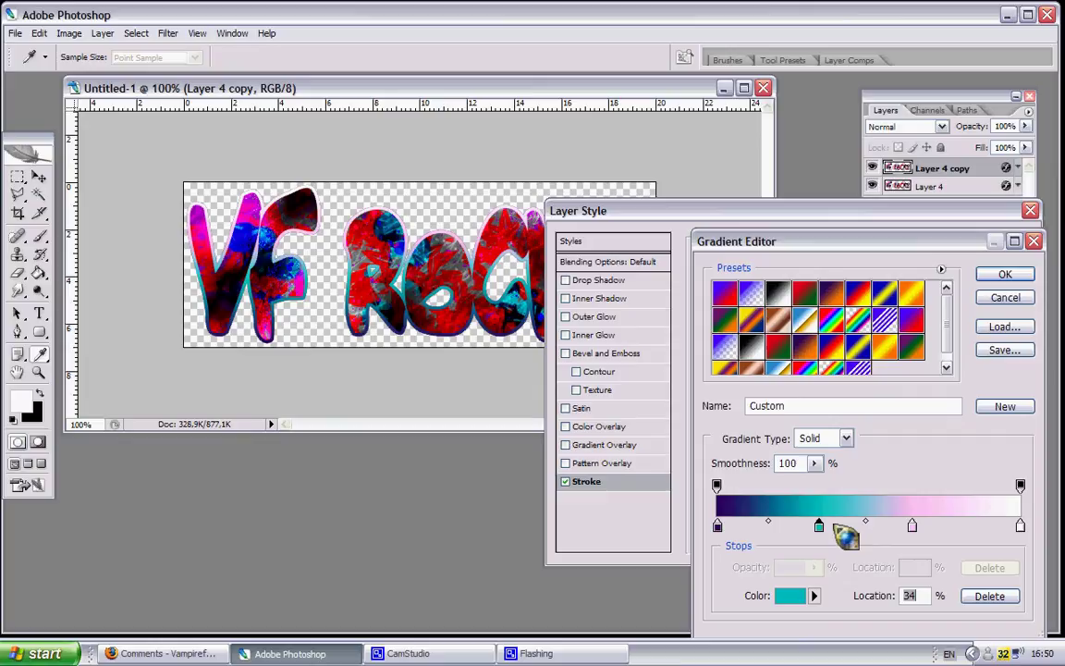
{"action": "left_click_drag", "start_coordinate": [1021, 527], "coordinate": [1019, 527]}
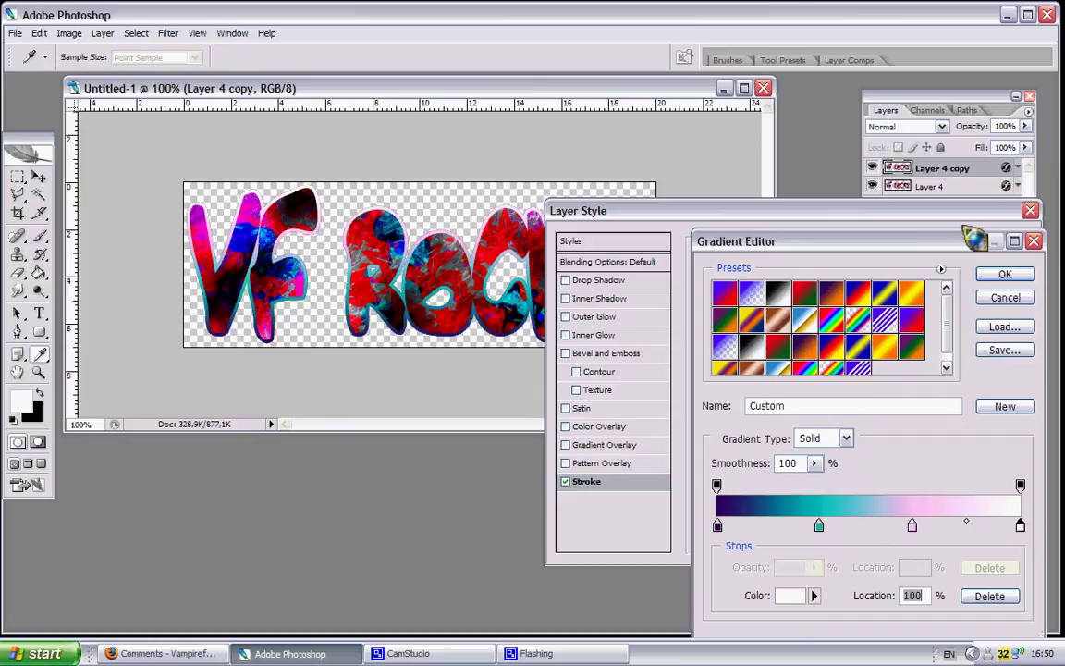
{"action": "left_click", "coordinate": [1005, 274]}
{"action": "left_click", "coordinate": [1007, 239]}
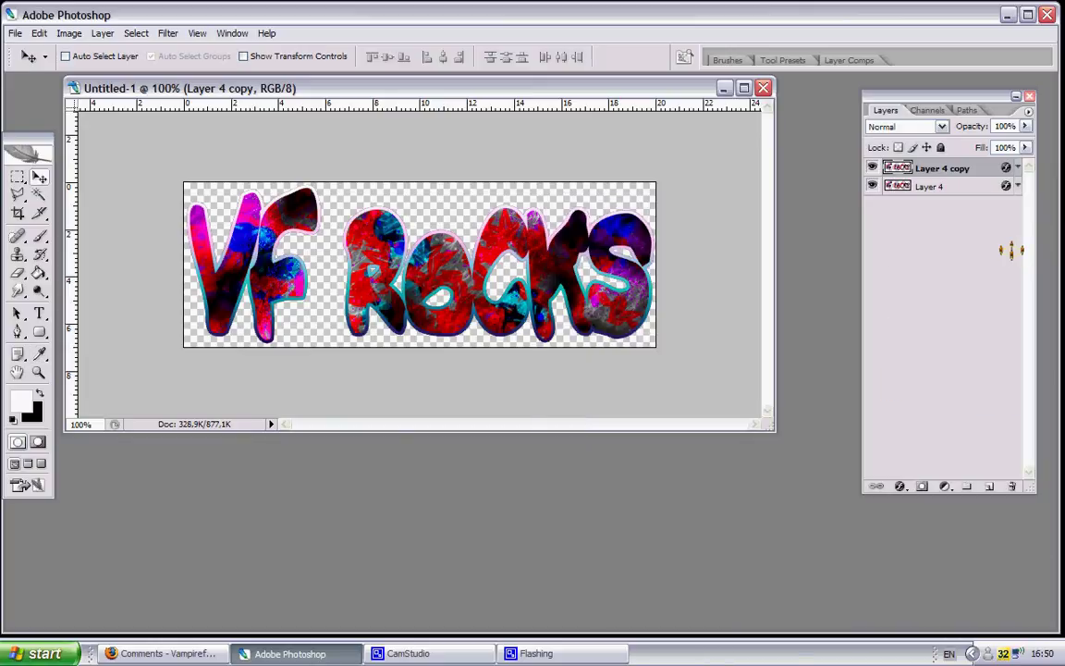
Step: Duplicate Layer 4 copy to create Layer 4 copy 2 on top
{"action": "key", "text": "ctrl+j"}
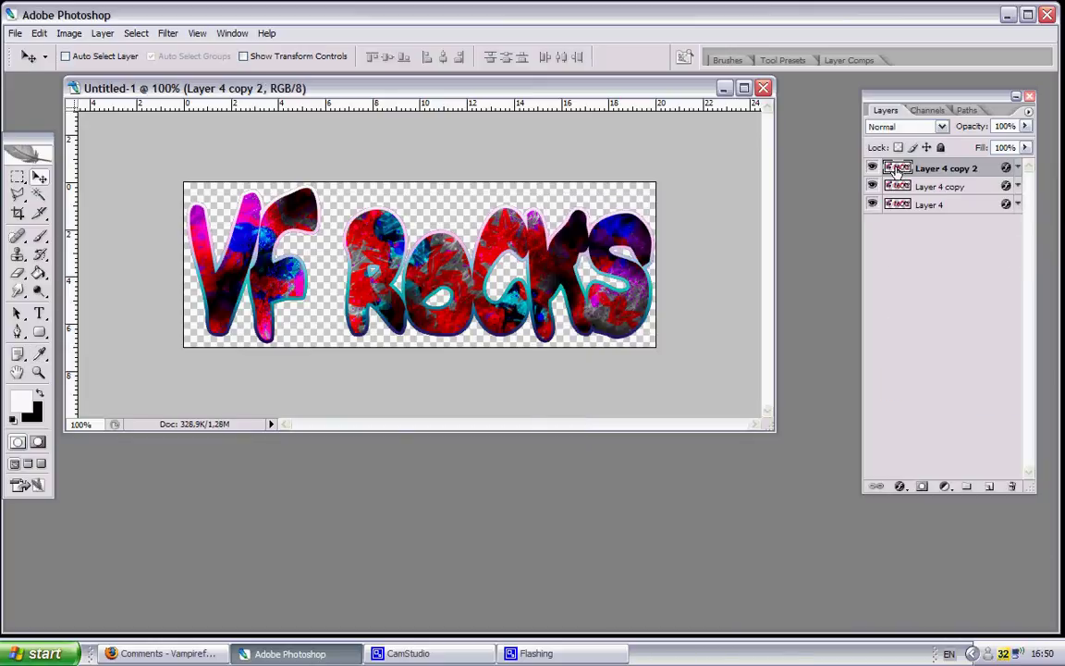
{"action": "double_click", "coordinate": [897, 170]}
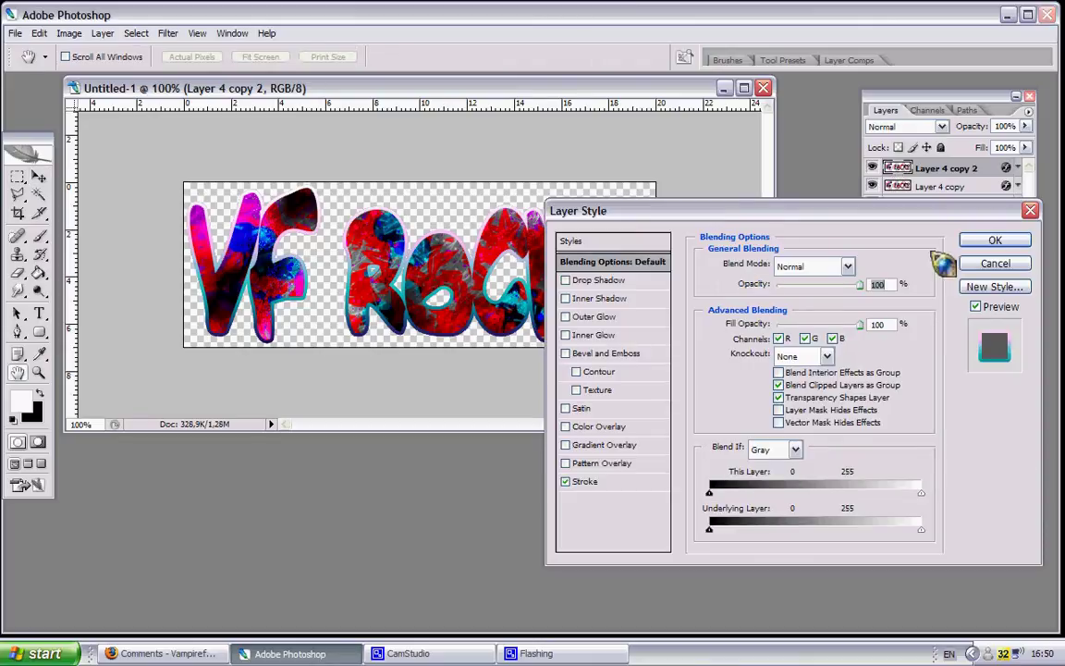
{"action": "left_click", "coordinate": [976, 259]}
Step: Set Layer 4 copy's gradient stroke size to 3 px
{"action": "left_click", "coordinate": [938, 186]}
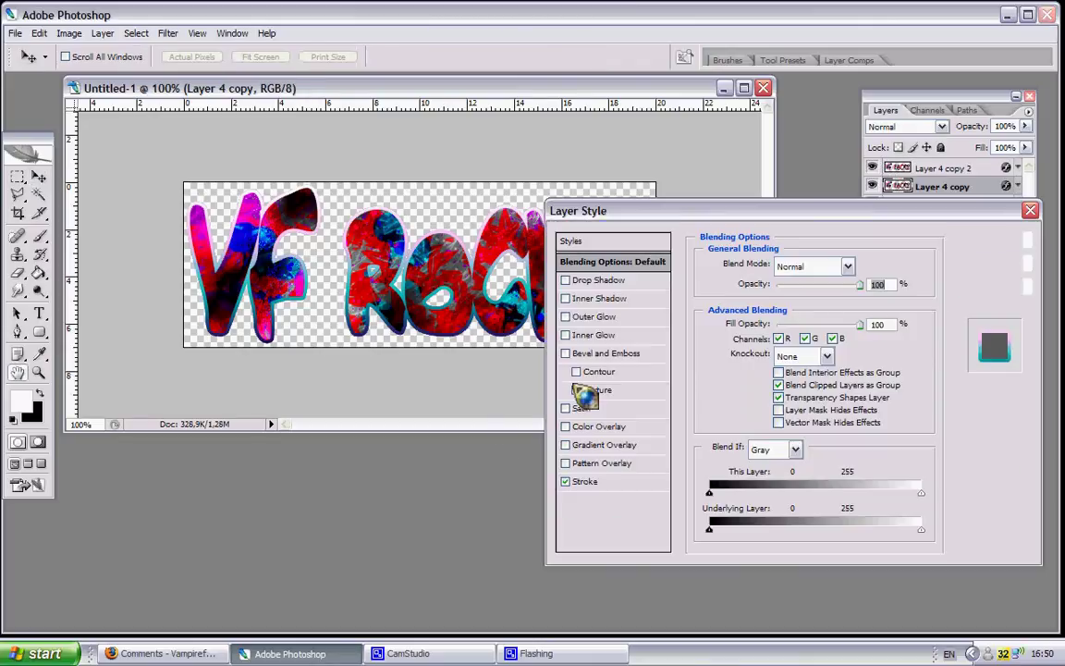
{"action": "left_click", "coordinate": [592, 482]}
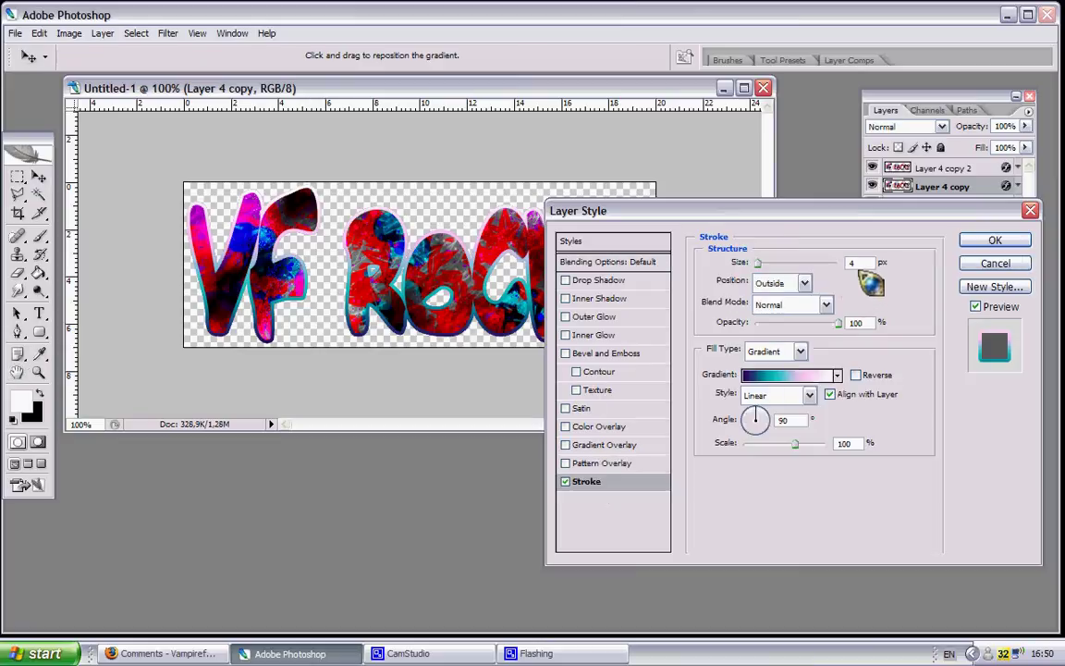
{"action": "type", "text": "3"}
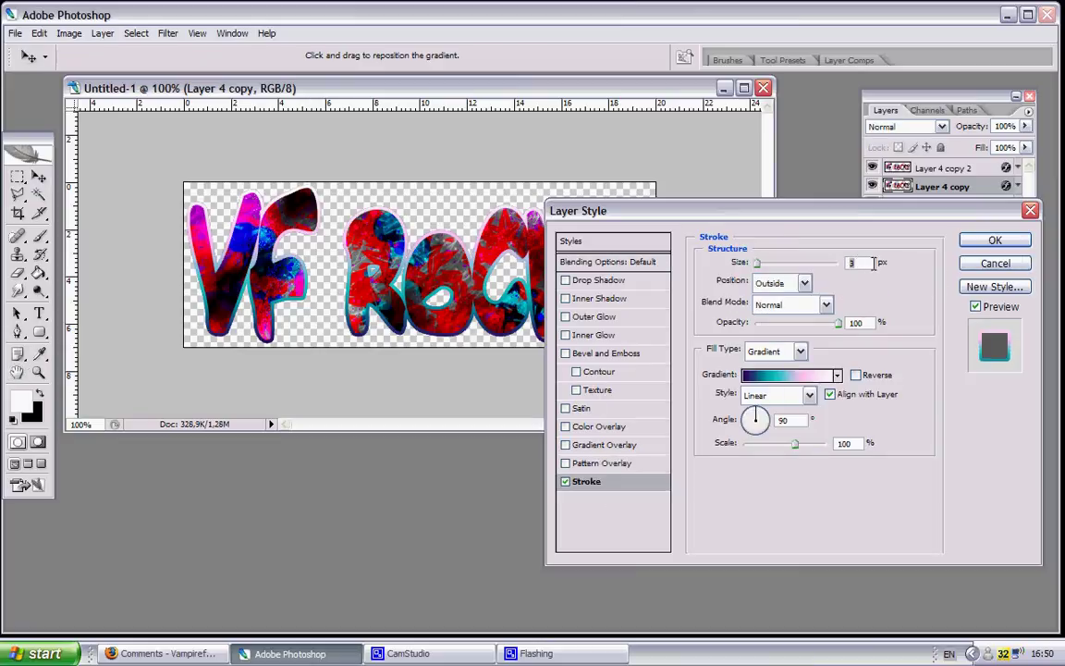